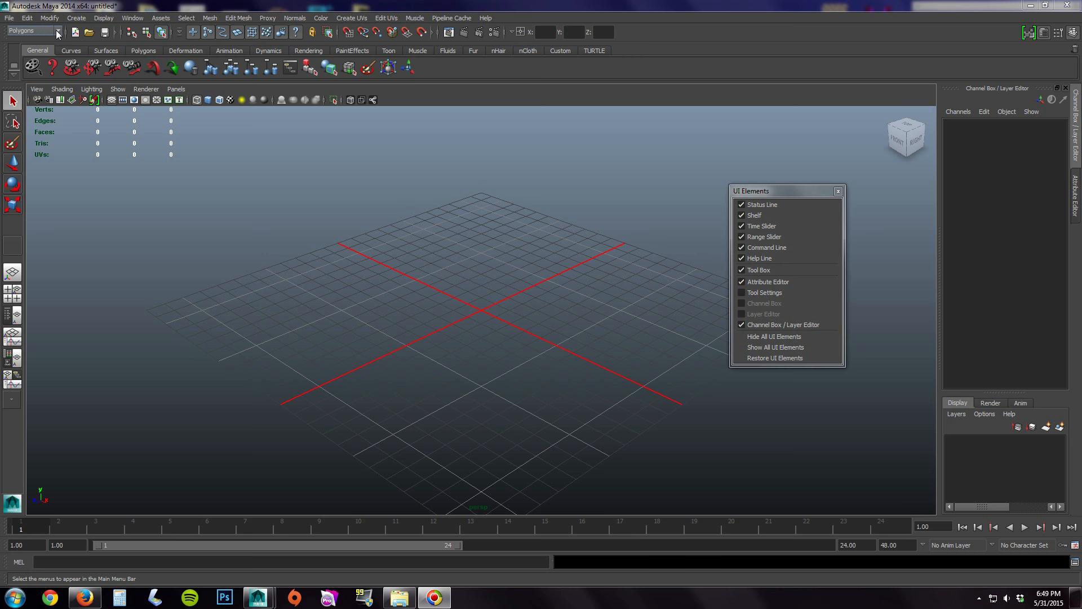
# Switch the menu set to Animation to view its menus, and return to the Polygons menu set.
pyautogui.click(56, 31)
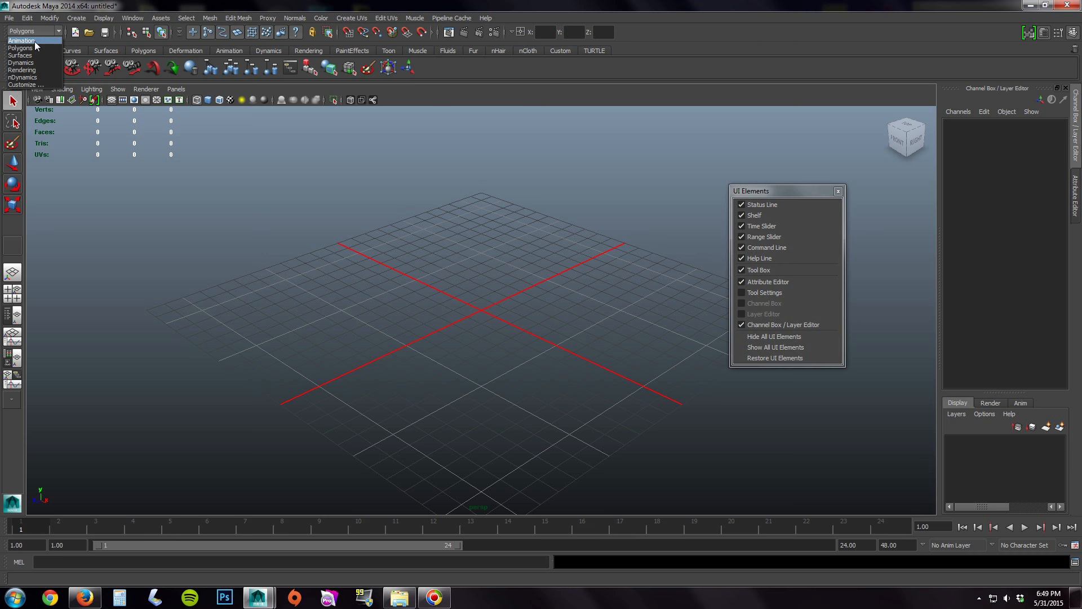
pyautogui.click(35, 41)
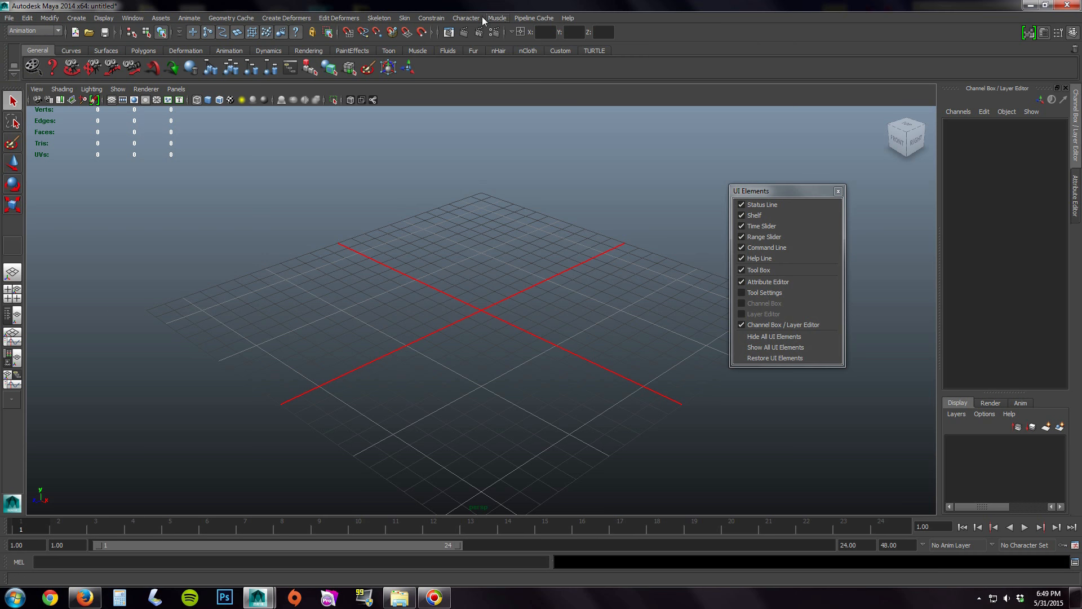
pyautogui.click(33, 30)
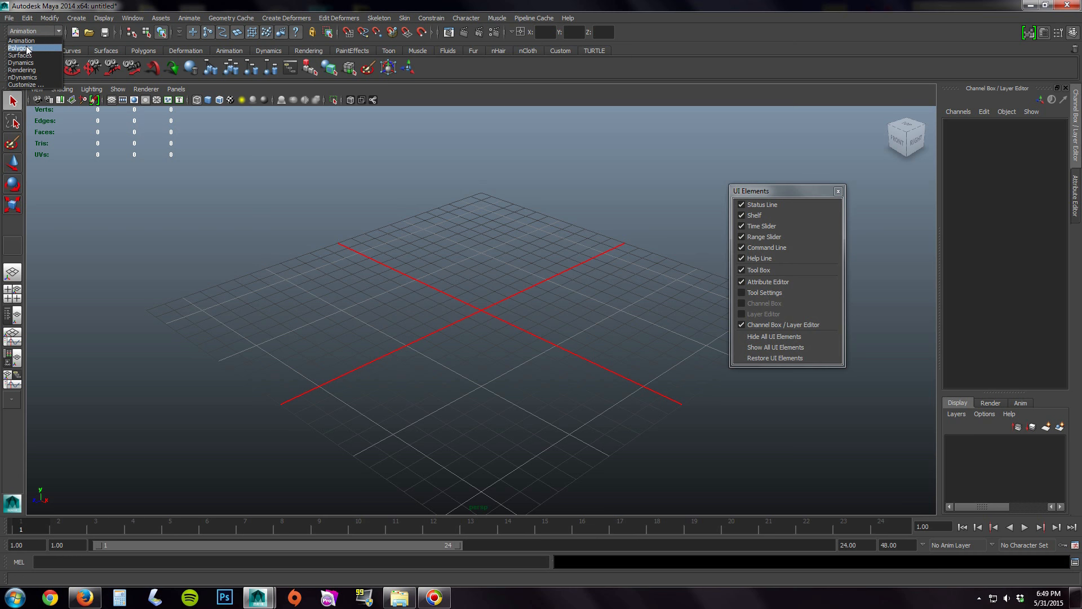
pyautogui.click(27, 48)
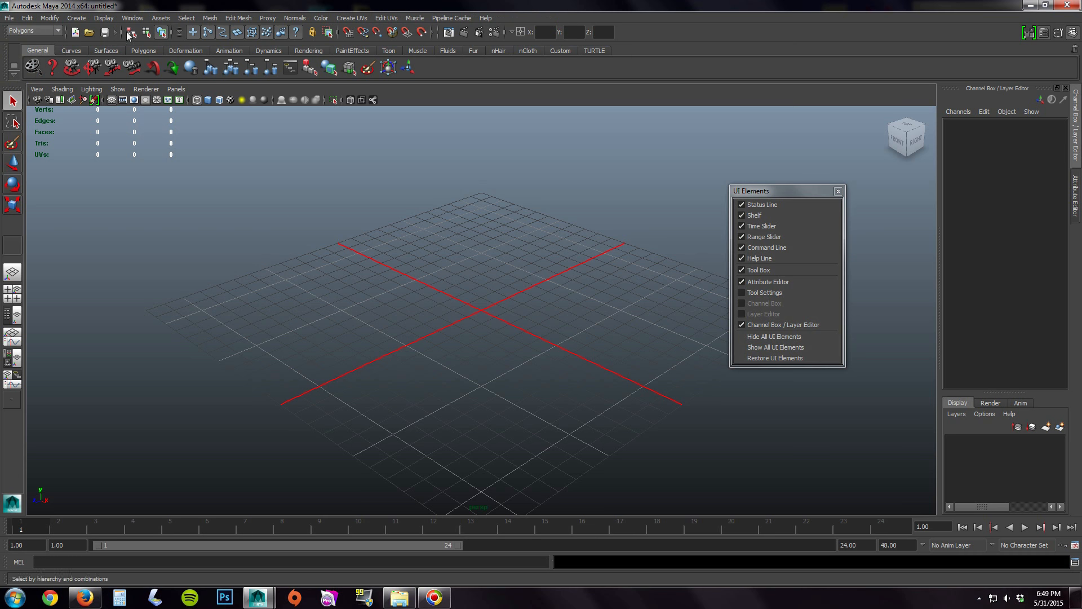
# Display the Surfaces menu set to view its menus, and restore the Polygons menu set.
pyautogui.click(43, 33)
pyautogui.click(38, 55)
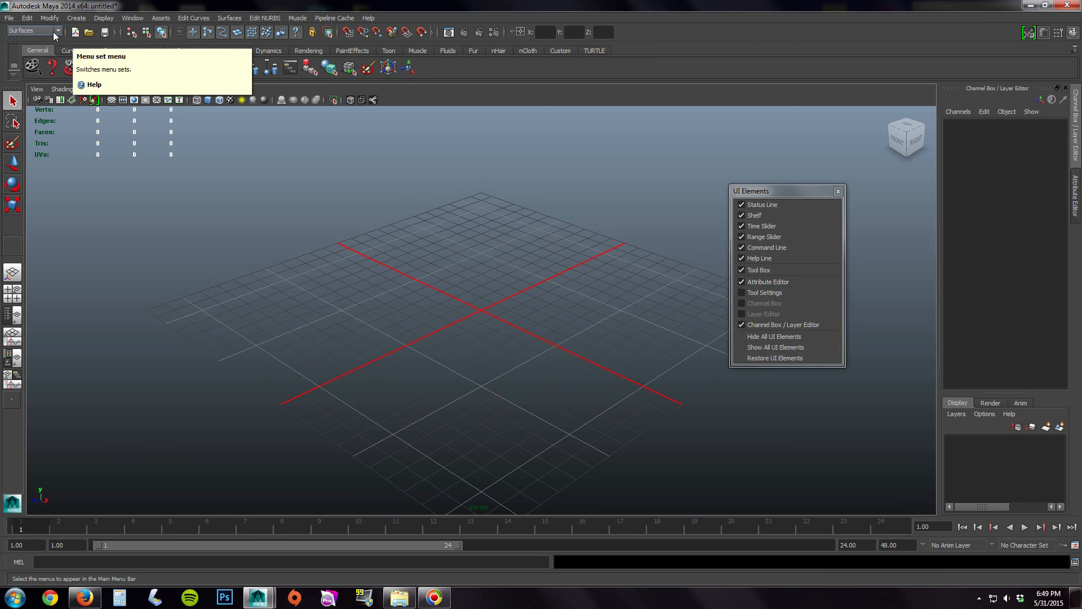
pyautogui.click(53, 32)
pyautogui.click(31, 48)
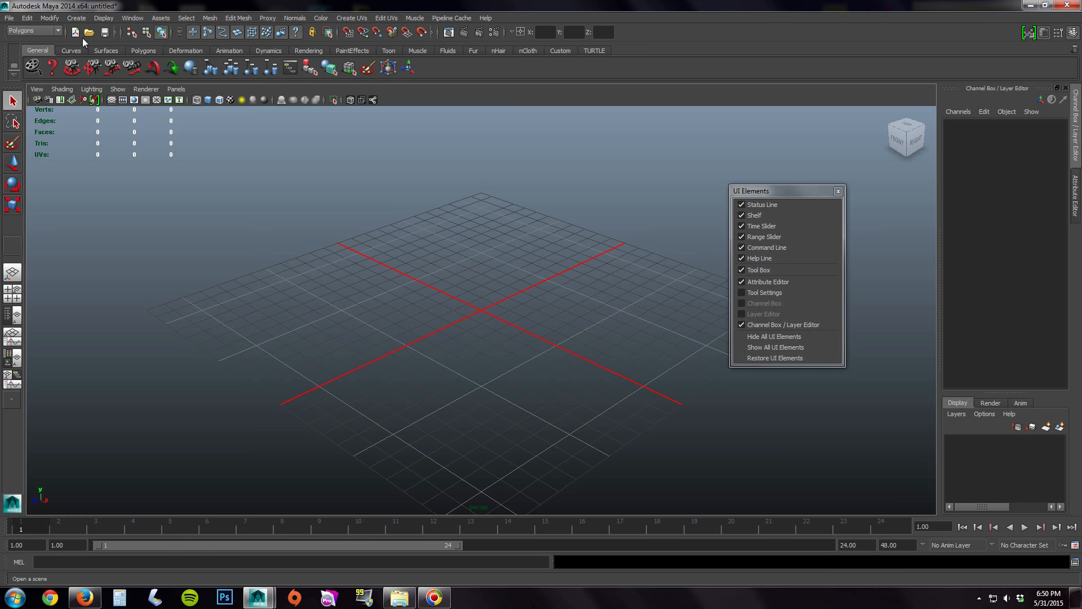
# Collapse the status line's selection, snap, render and input field groups, and toggle the file icons off and on again.
pyautogui.click(120, 32)
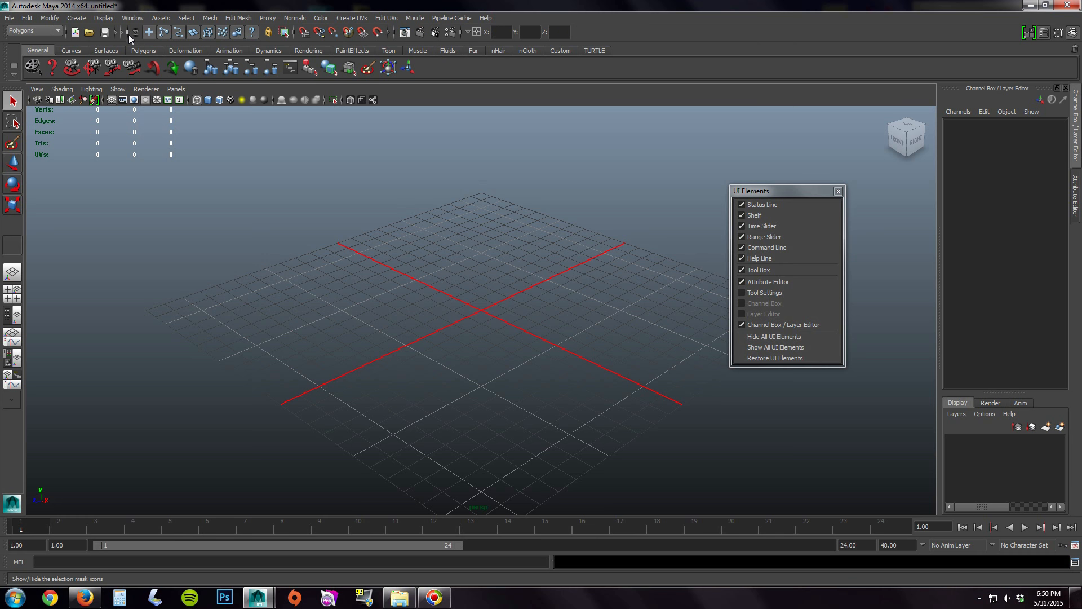
pyautogui.click(128, 33)
pyautogui.click(135, 32)
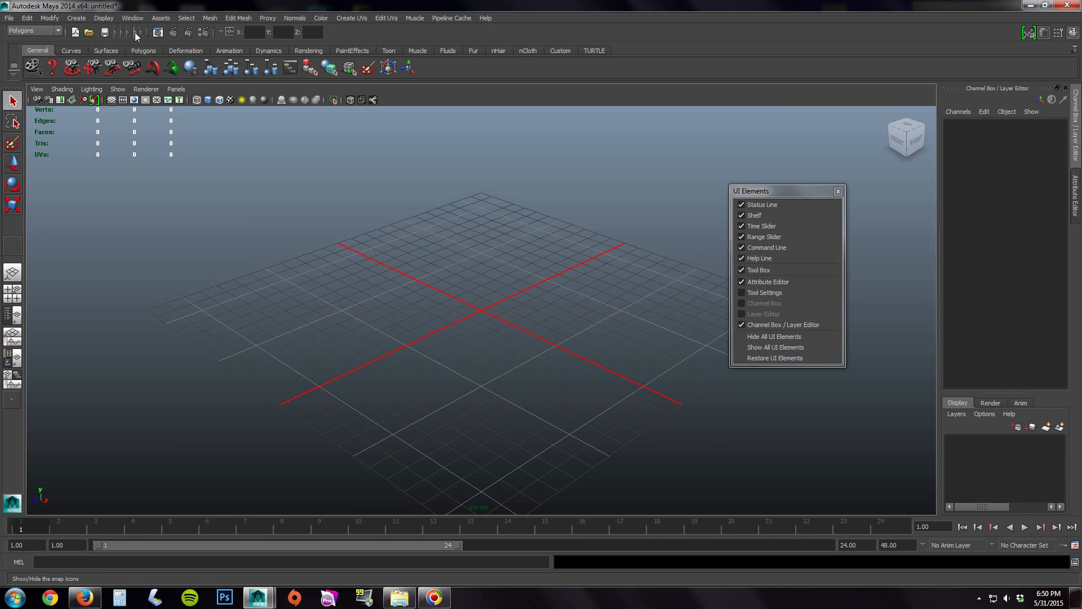
pyautogui.click(146, 34)
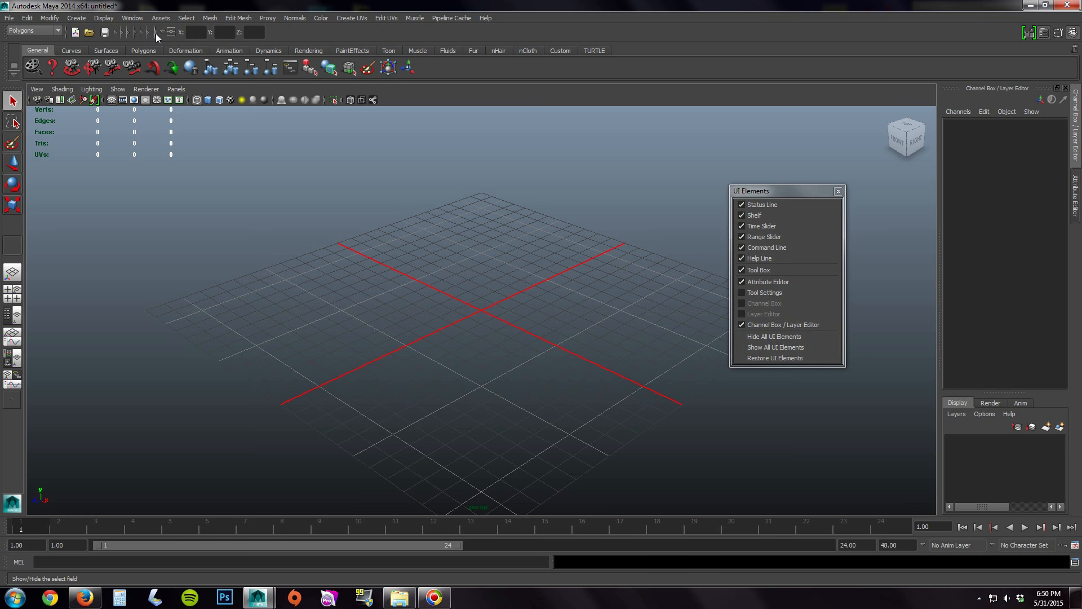
pyautogui.click(156, 33)
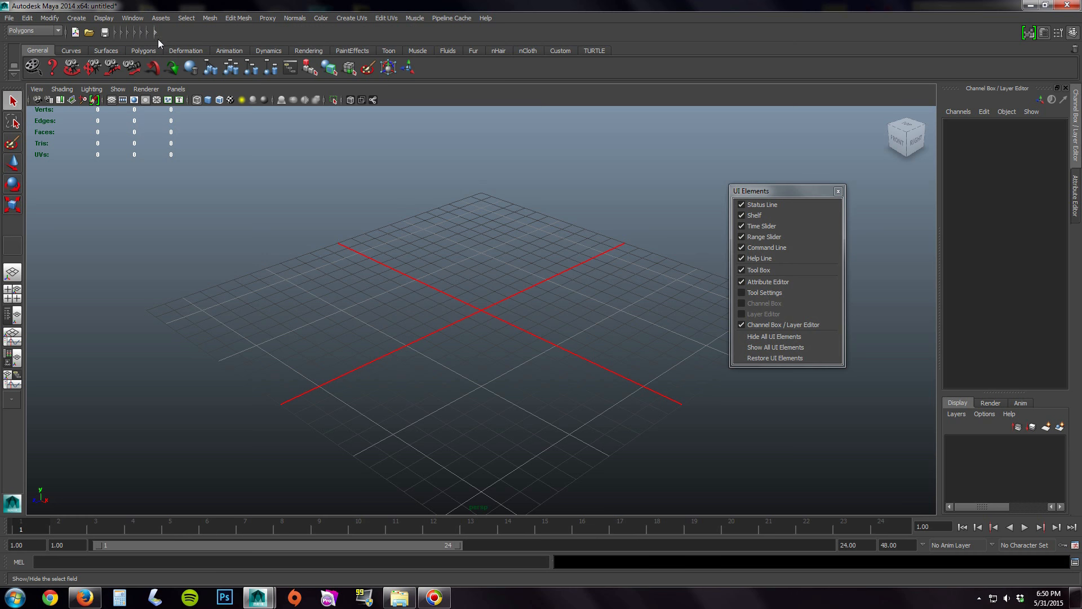
pyautogui.click(66, 33)
pyautogui.click(65, 32)
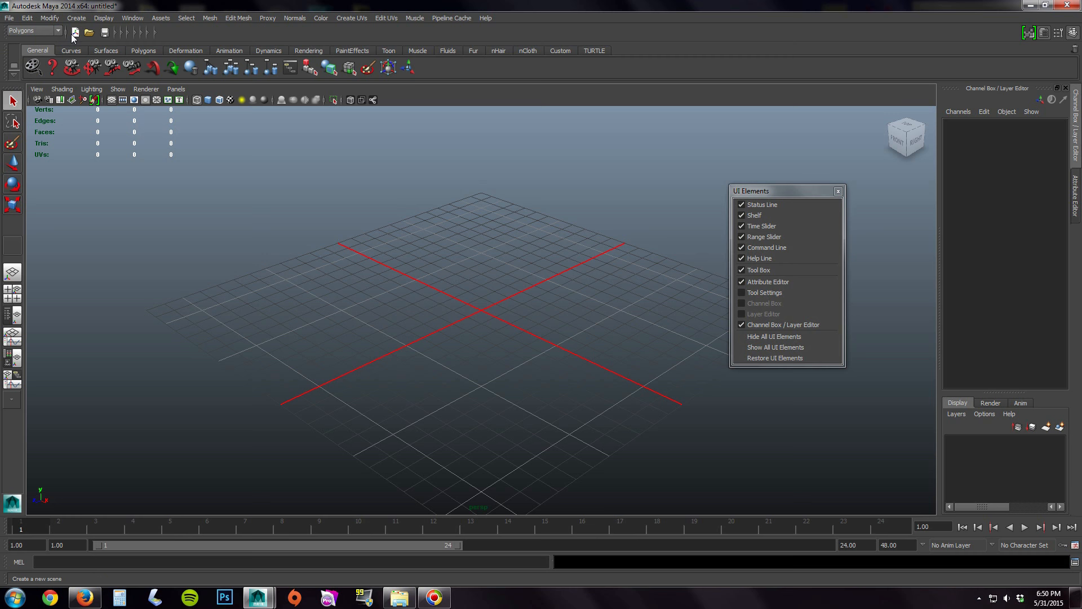
# Expand all collapsed status line groups, including the selection mask field, snap, construction history, render and coordinate input groups.
pyautogui.click(114, 33)
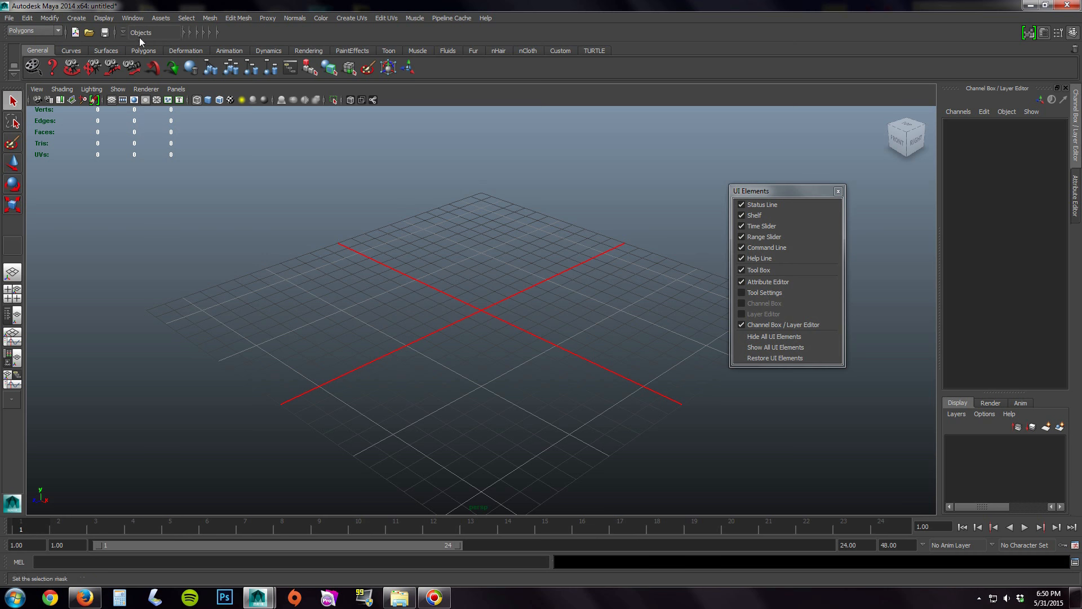
pyautogui.click(185, 32)
pyautogui.click(235, 33)
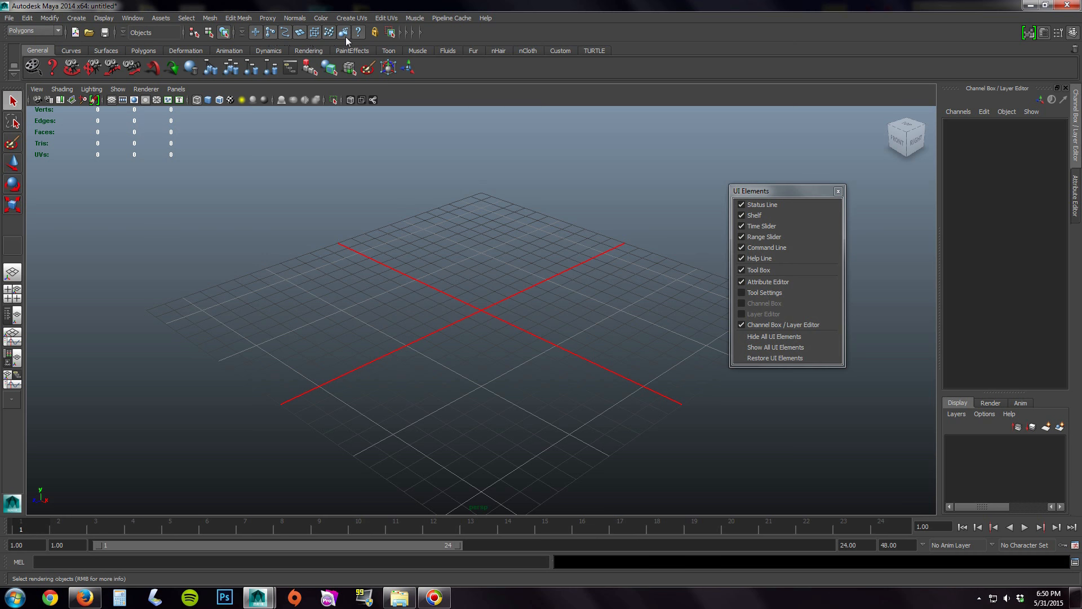
pyautogui.click(401, 33)
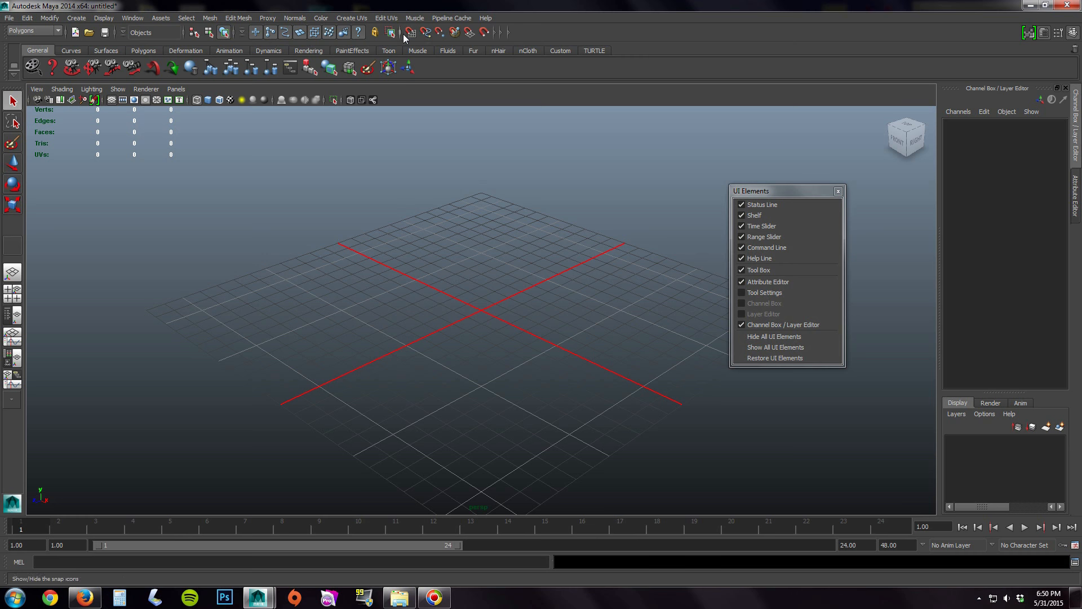
pyautogui.click(493, 33)
pyautogui.click(546, 33)
pyautogui.click(611, 33)
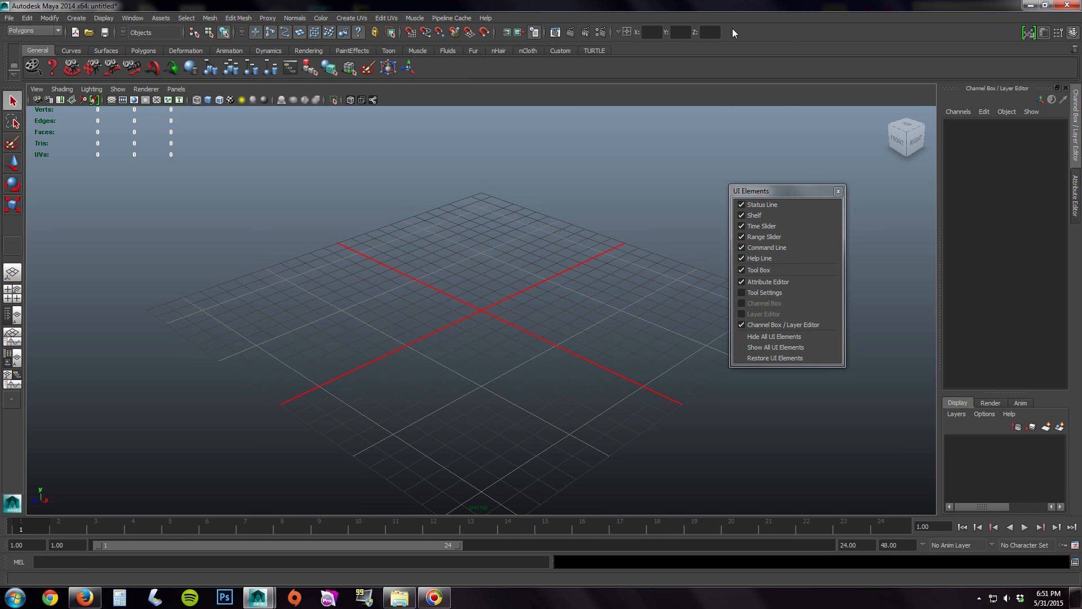
# Toggle the status line's file and selection groups, leaving the file icons shown and the Objects selection mask field collapsed.
pyautogui.click(66, 34)
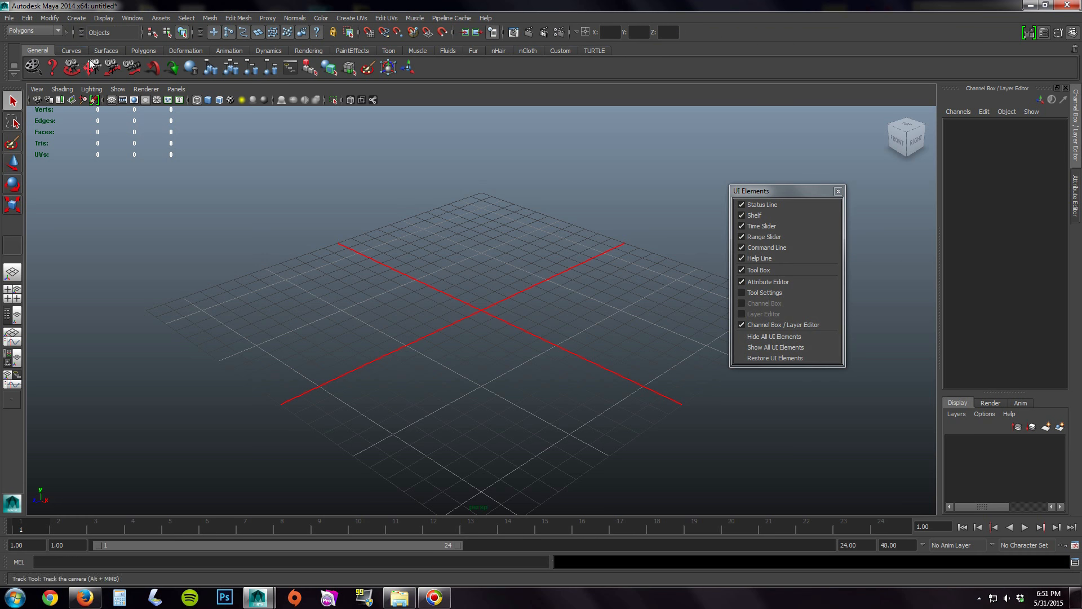
pyautogui.click(80, 32)
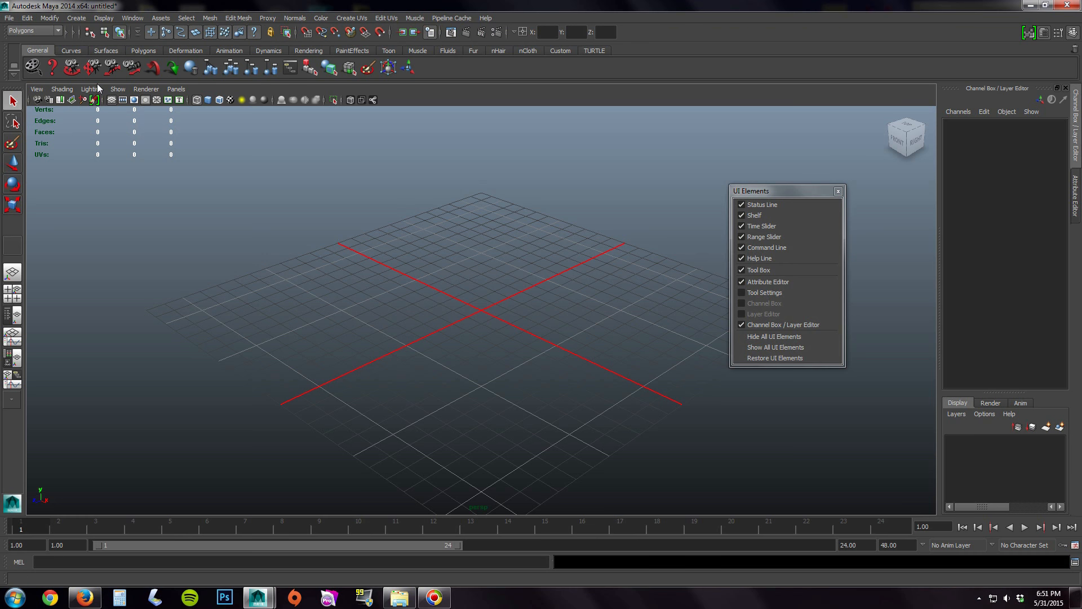
pyautogui.click(80, 33)
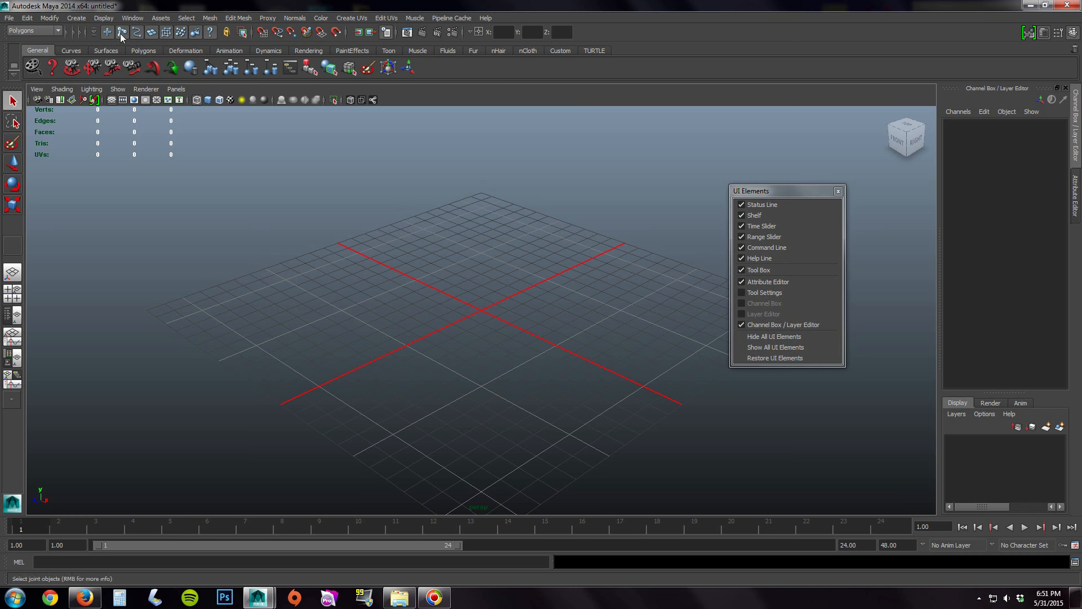
pyautogui.click(80, 33)
pyautogui.click(77, 32)
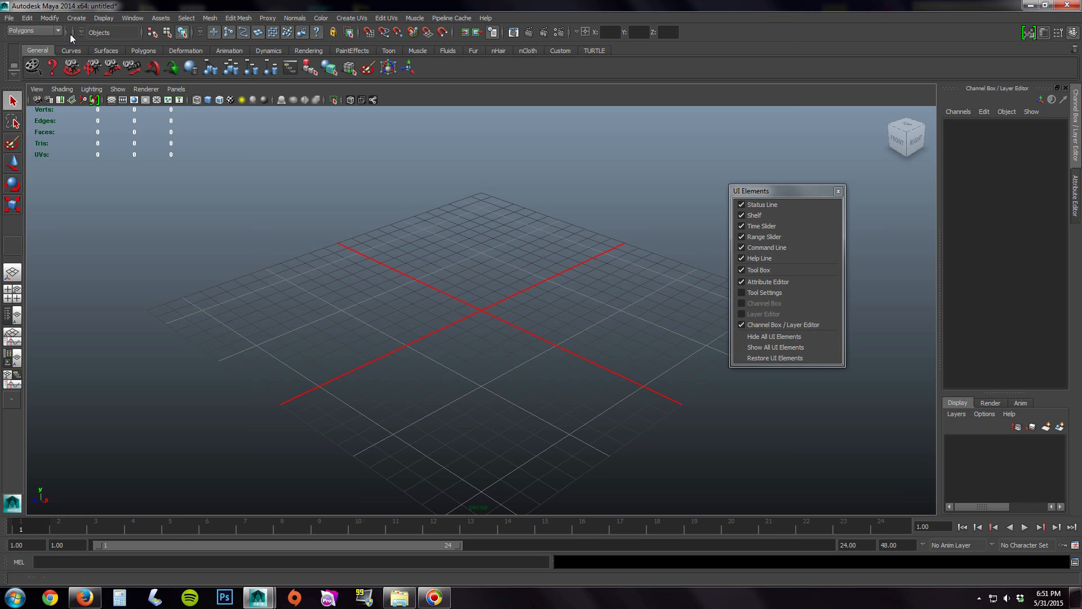
pyautogui.click(72, 32)
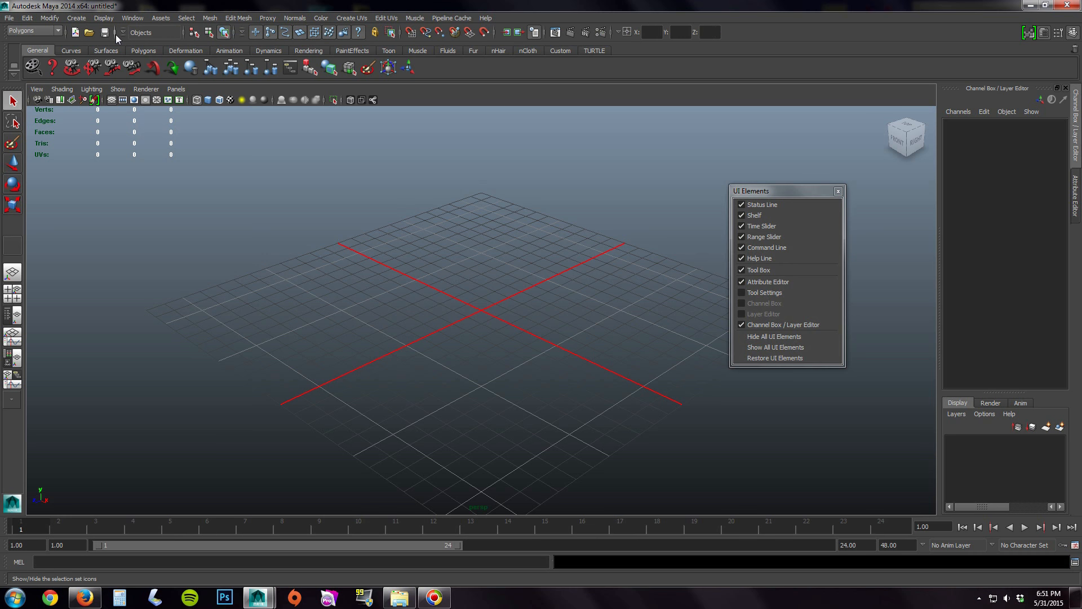
pyautogui.click(116, 35)
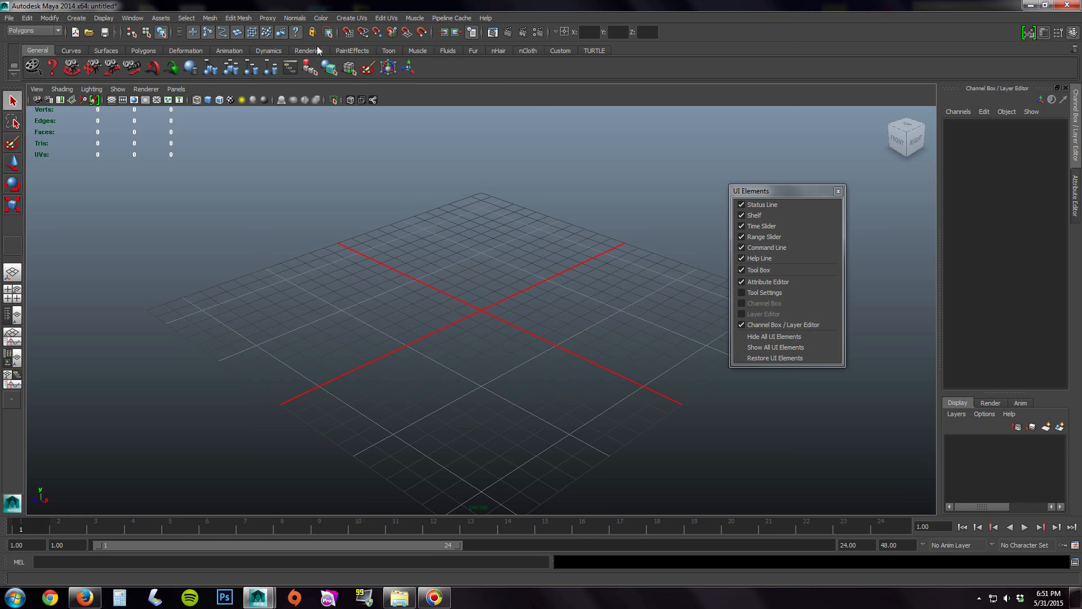
# Browse the tools on the Dynamics, Rendering, PaintEffects, Toon, Muscle, Fluids and Fur shelves.
pyautogui.click(269, 51)
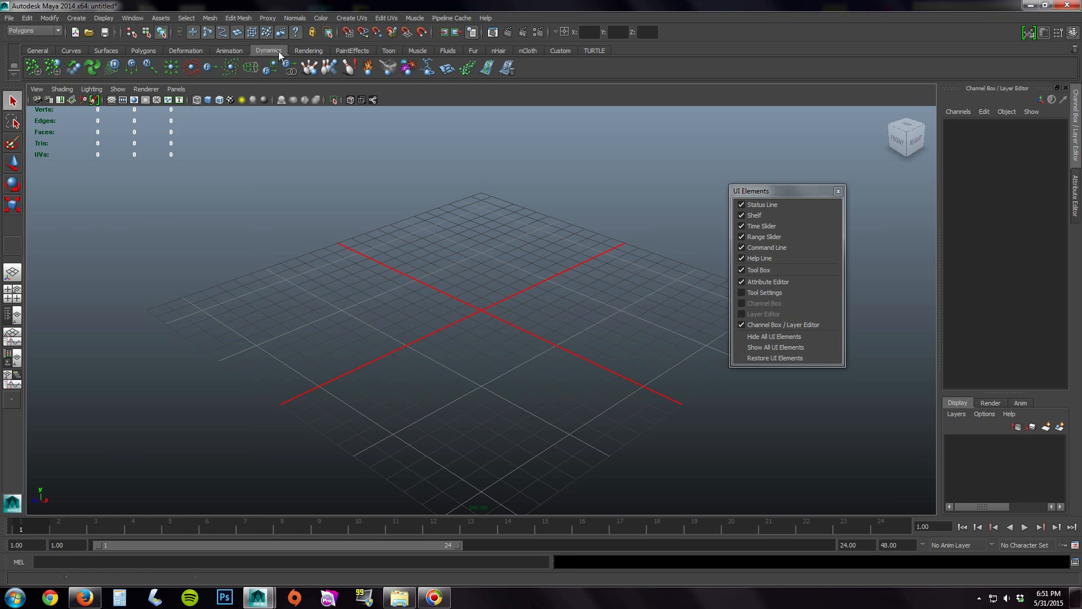
pyautogui.click(315, 50)
pyautogui.click(364, 51)
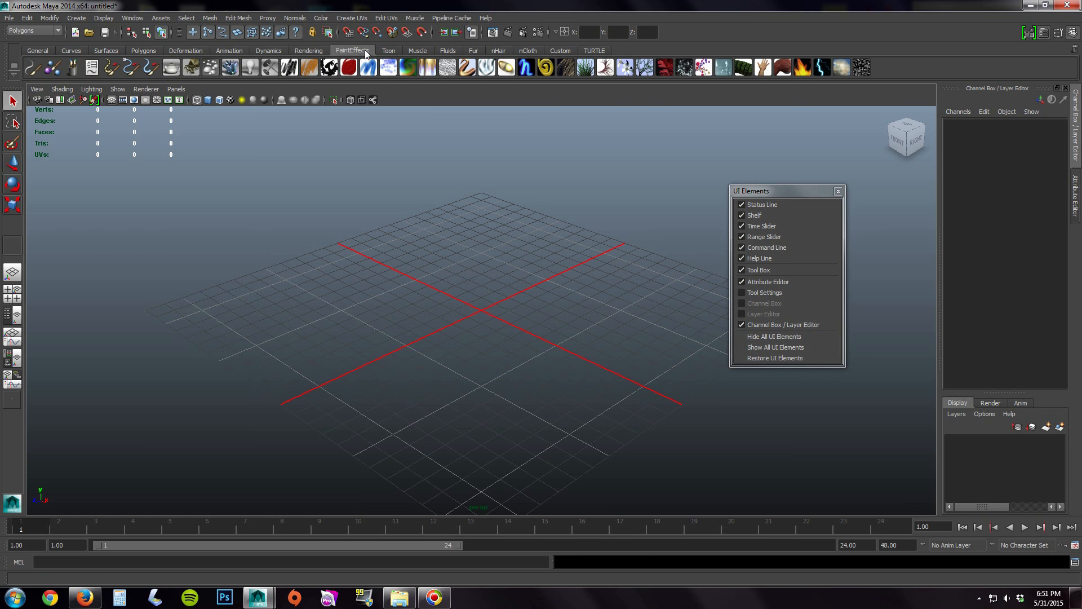
pyautogui.click(389, 51)
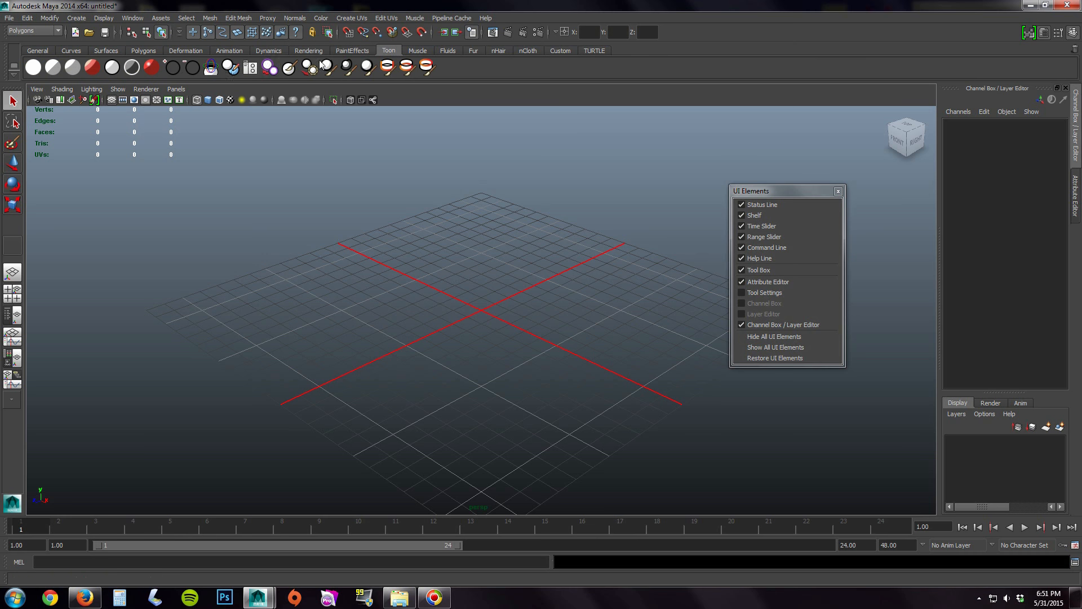
pyautogui.click(417, 52)
pyautogui.click(452, 51)
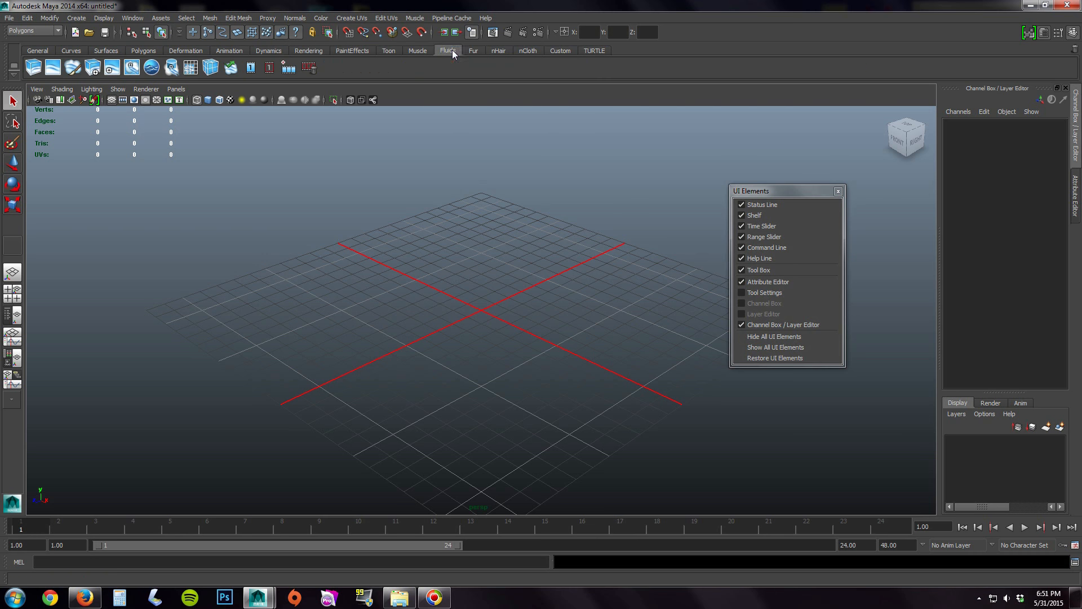
pyautogui.click(471, 51)
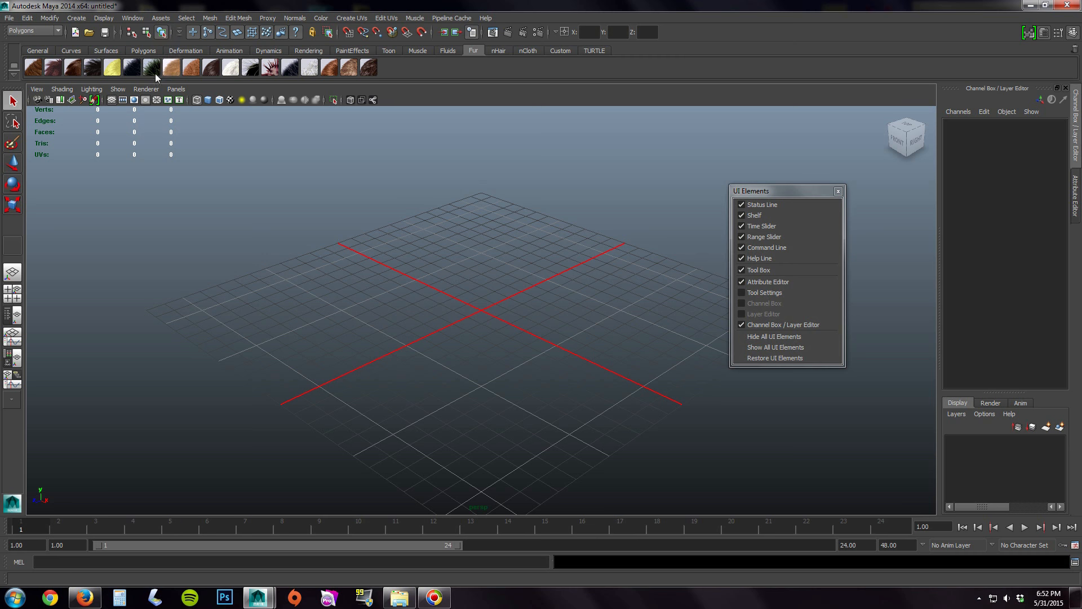
# View the Curves and General shelves, ending on the Custom shelf with the Select tool active.
pyautogui.click(70, 50)
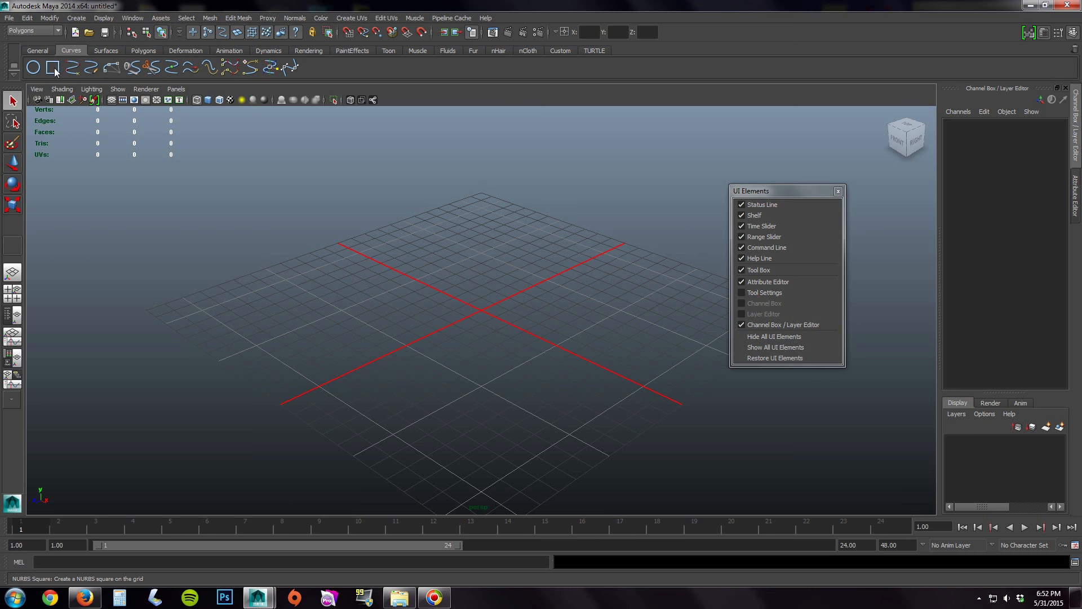
pyautogui.click(36, 50)
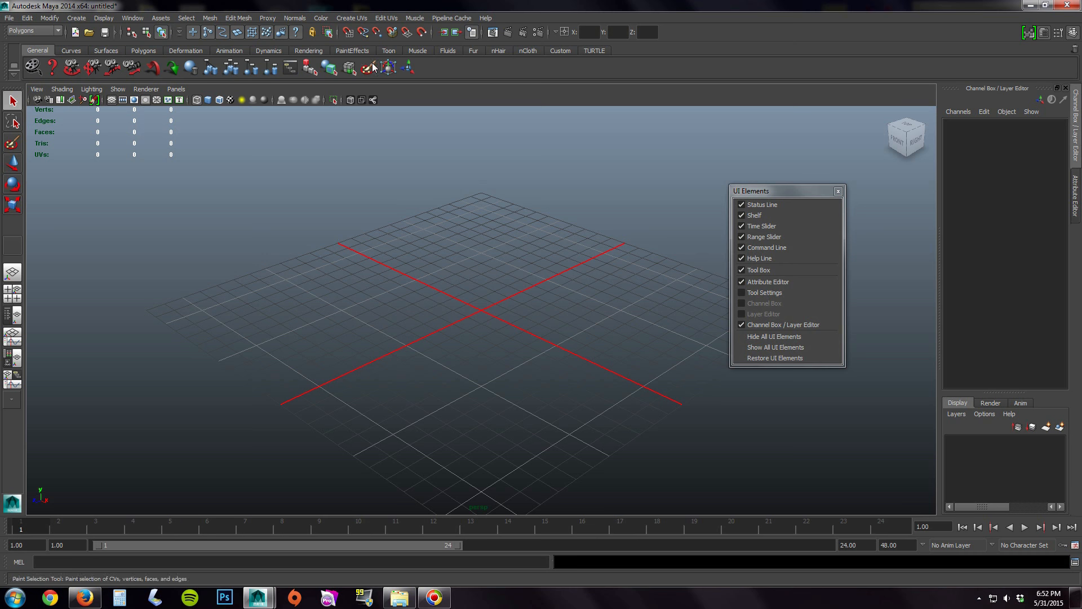
pyautogui.click(69, 51)
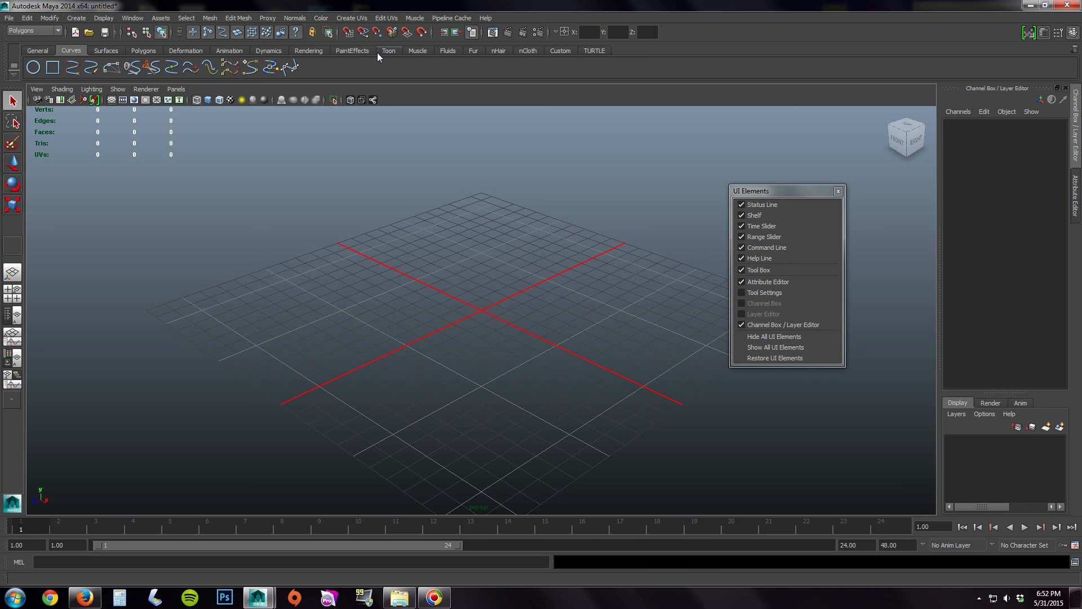
pyautogui.click(561, 51)
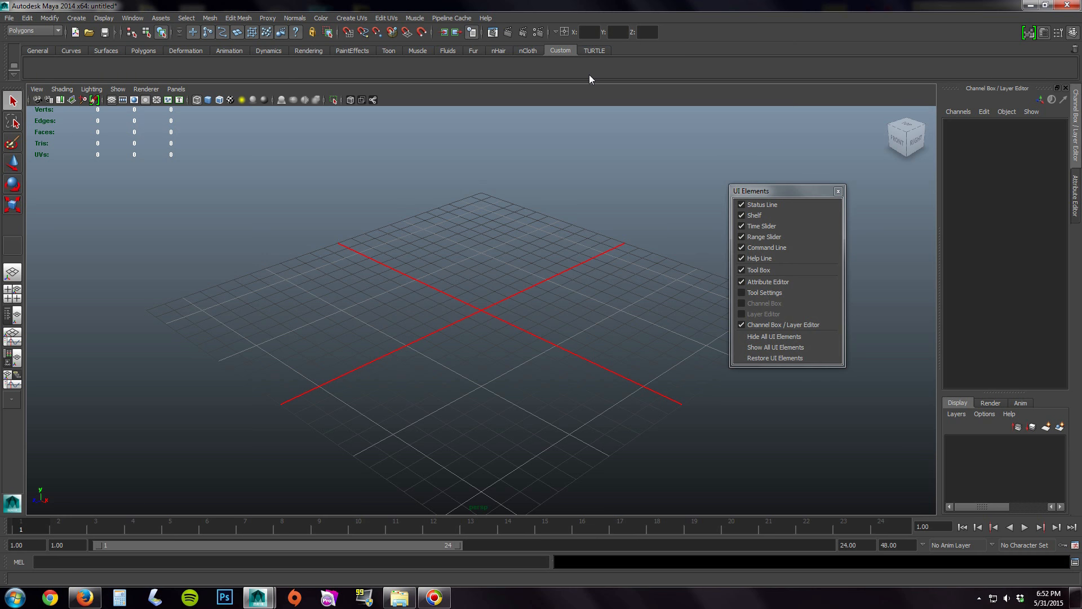
pyautogui.click(10, 101)
# Shift the playback range along the range slider to cover frames 25 to 48, and highlight its start and end fields.
pyautogui.click(881, 545)
pyautogui.moveTo(129, 546); pyautogui.dragTo(512, 545)
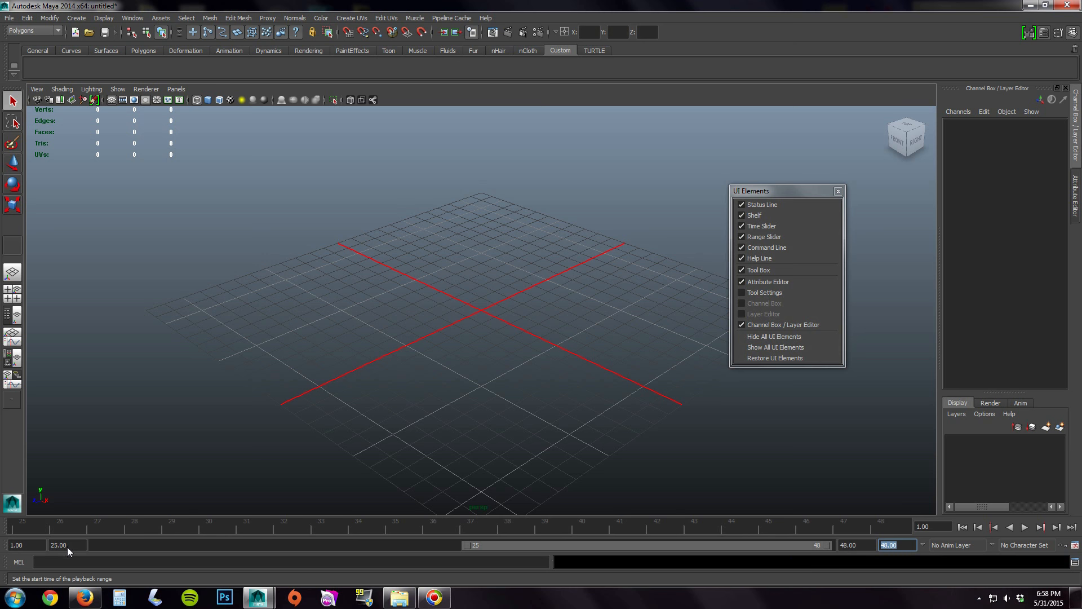
pyautogui.moveTo(70, 545); pyautogui.dragTo(48, 545)
pyautogui.moveTo(861, 545); pyautogui.dragTo(823, 545)
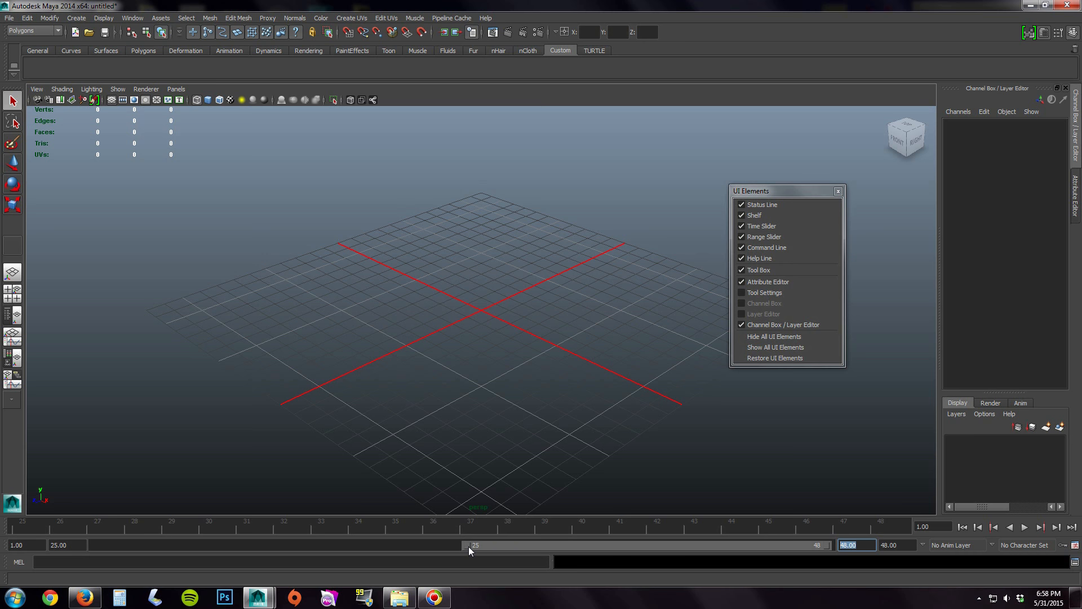
# Extend the start of the playback range back to frame 1, and point out its start and end time fields.
pyautogui.moveTo(468, 546); pyautogui.dragTo(76, 545)
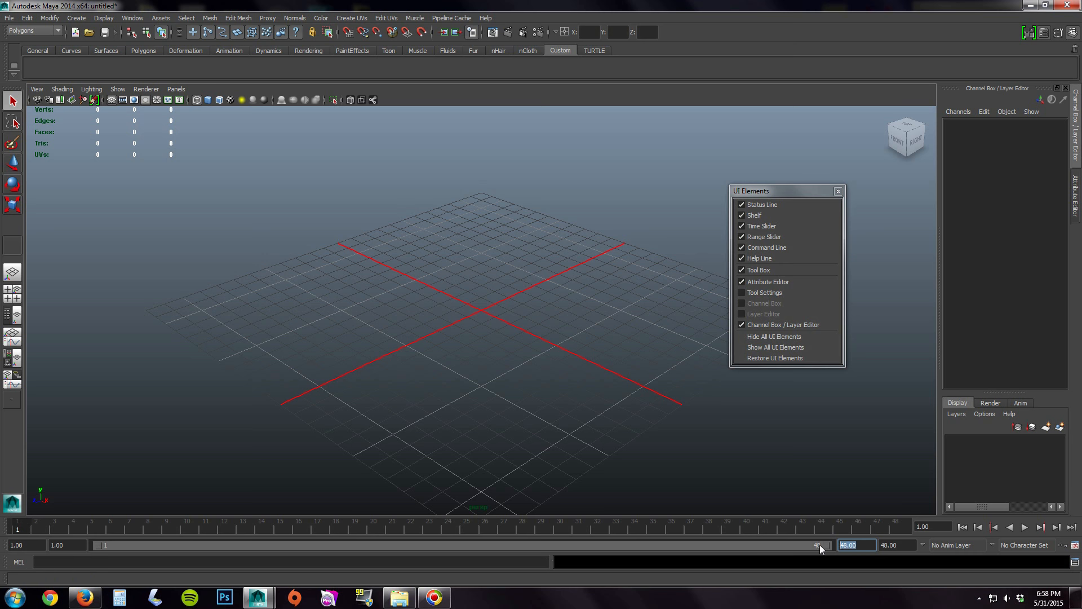
pyautogui.doubleClick(850, 544)
pyautogui.click(76, 545)
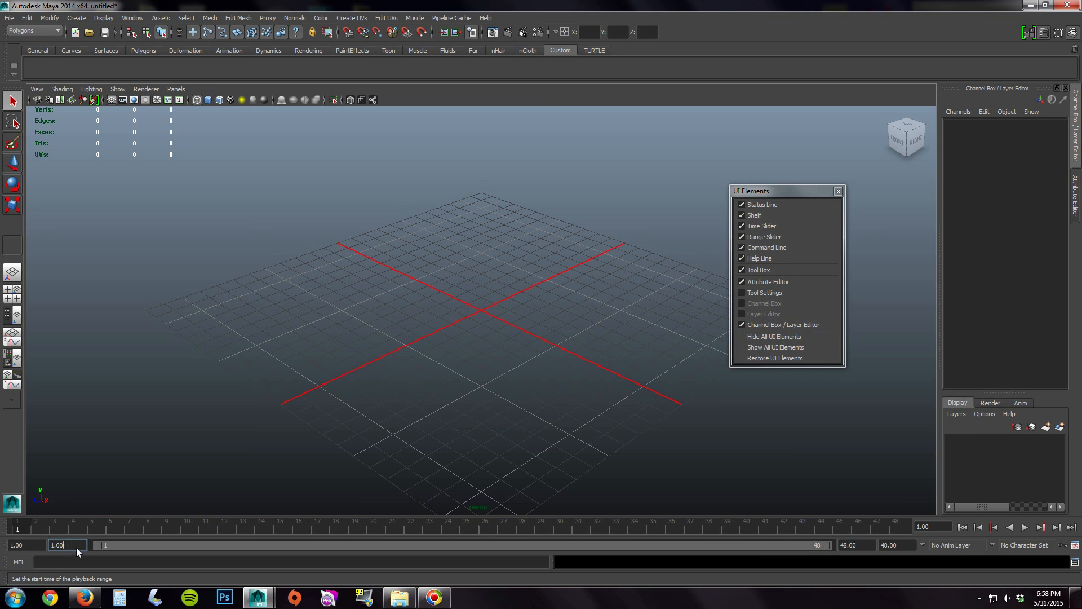
pyautogui.click(867, 546)
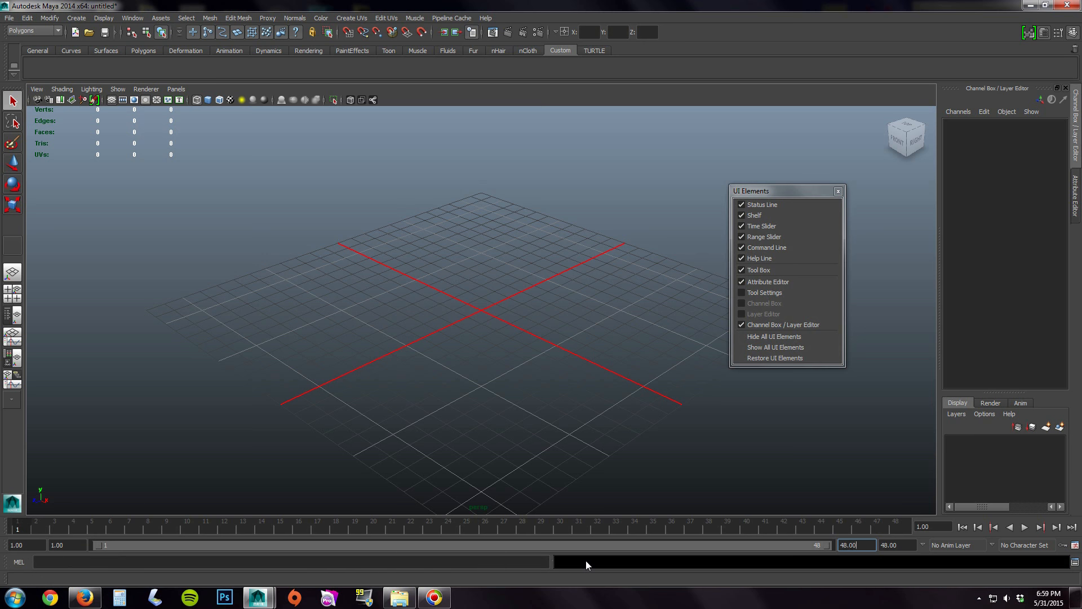
# Point out the MEL command line's input and result fields, and view the Script Editor before closing it.
pyautogui.click(46, 563)
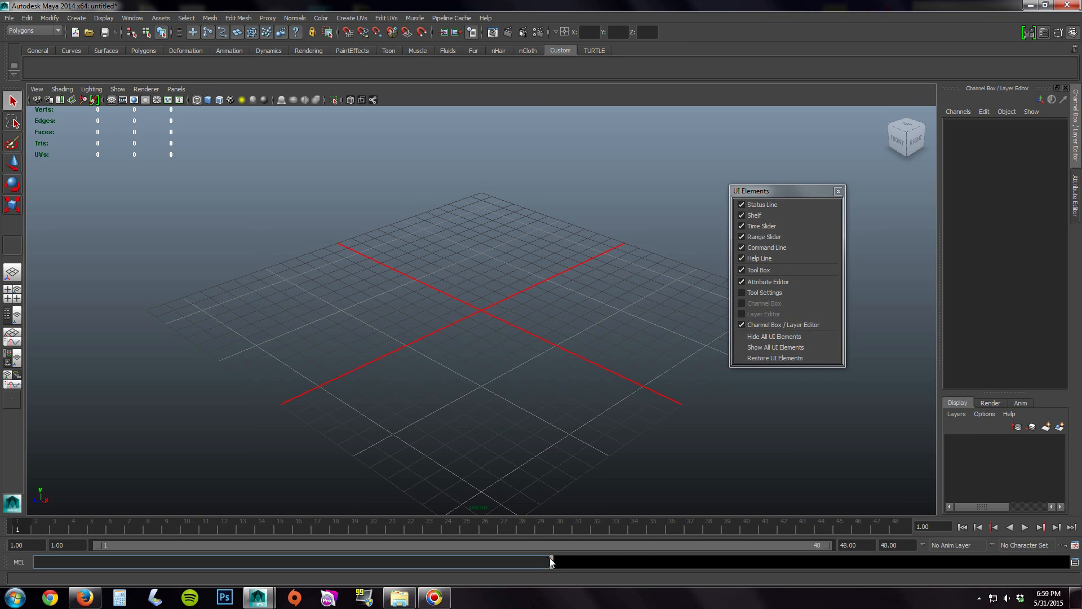
pyautogui.click(578, 561)
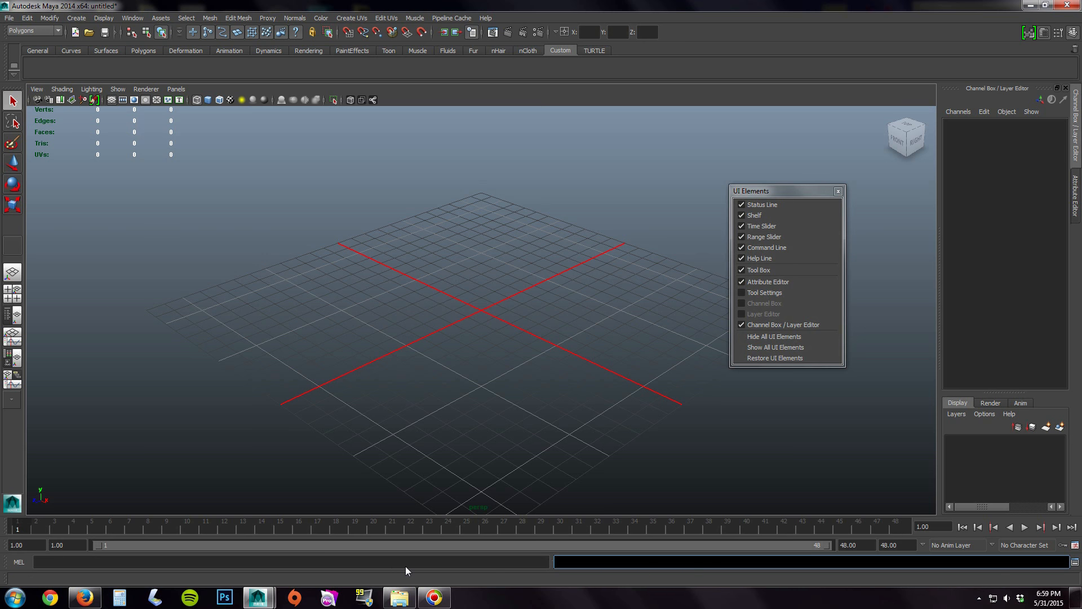
pyautogui.click(478, 562)
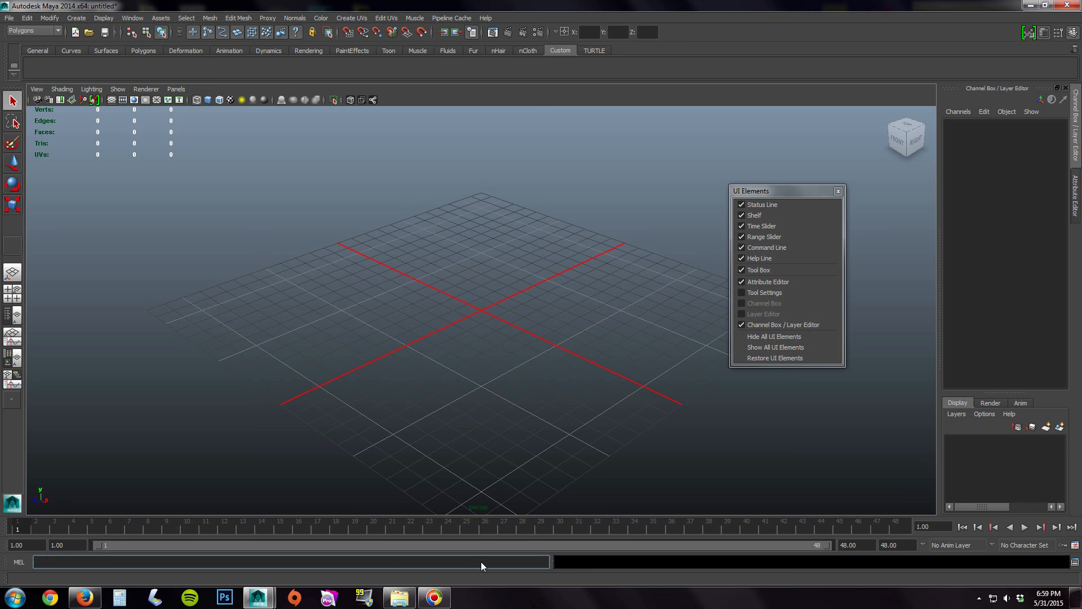
pyautogui.click(612, 561)
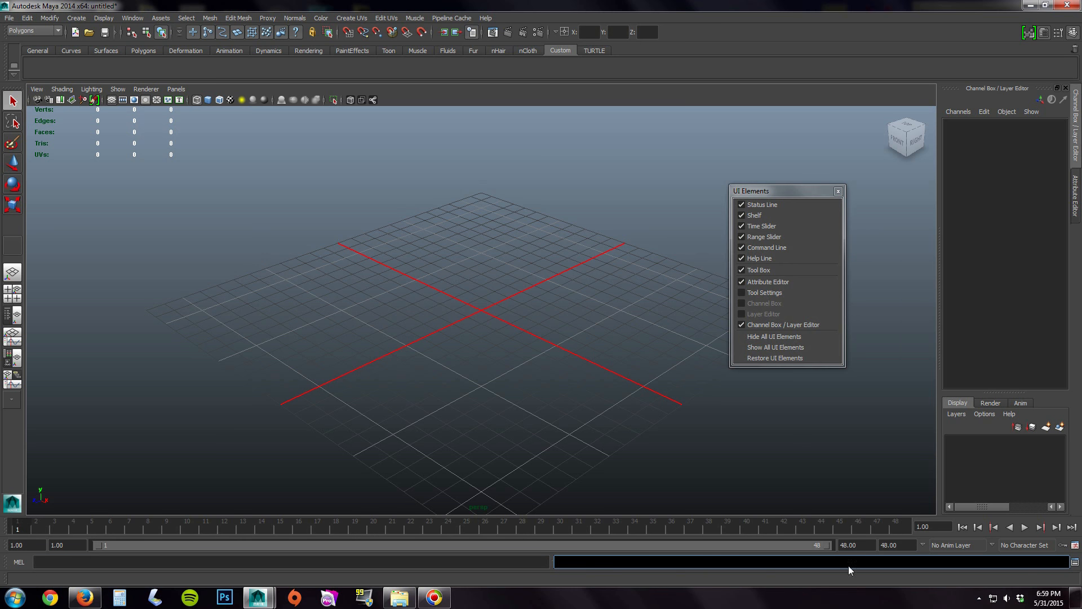
pyautogui.click(1074, 562)
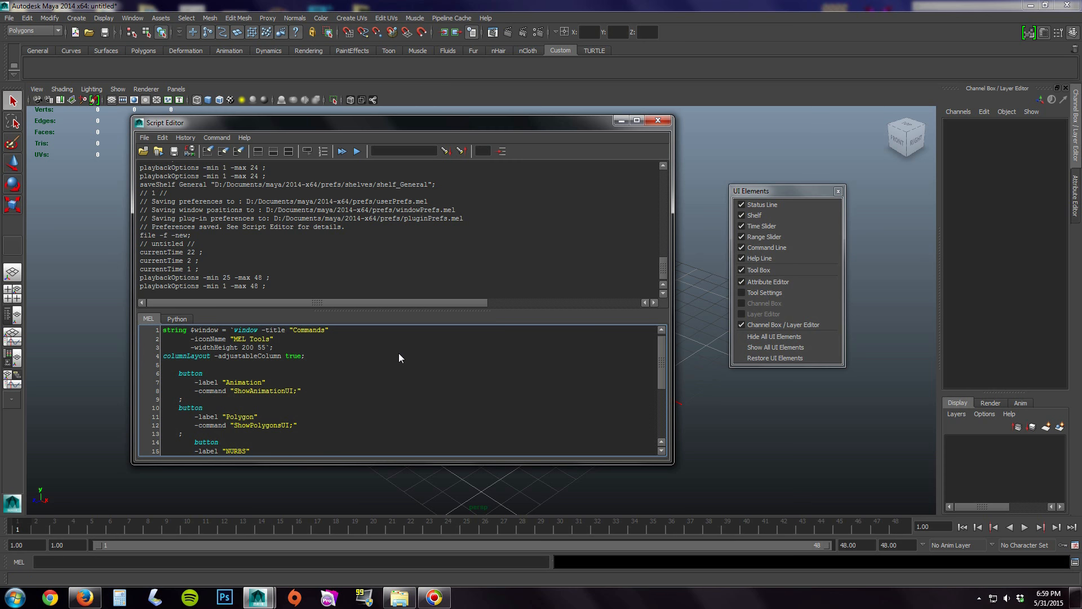
pyautogui.click(658, 122)
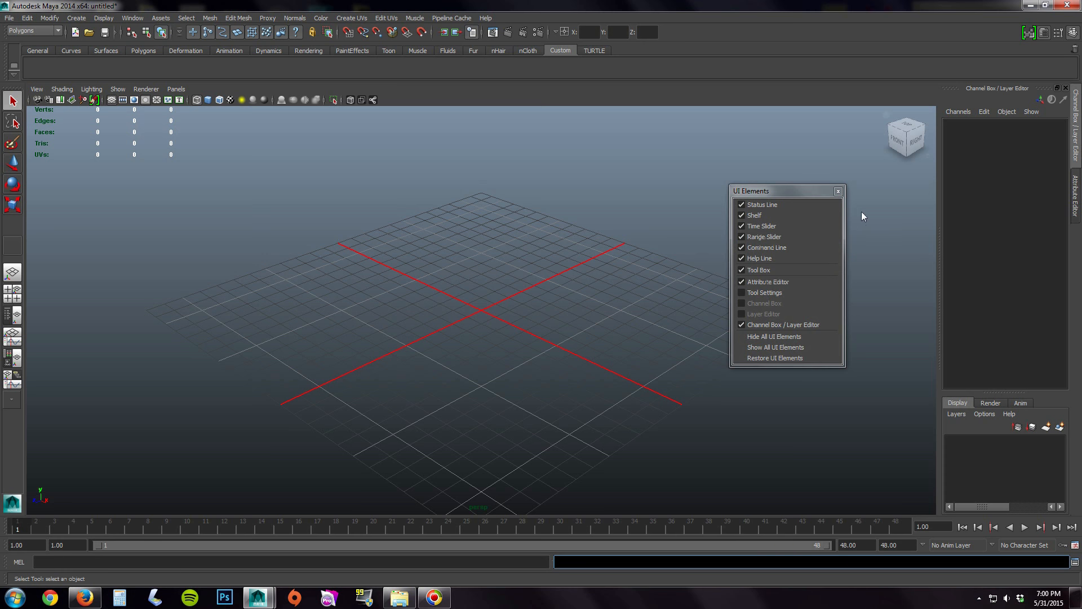
# Move the UI Elements window over the viewport and switch back and forth between the Attribute Editor and the Channel Box / Layer Editor.
pyautogui.moveTo(813, 191); pyautogui.dragTo(545, 200)
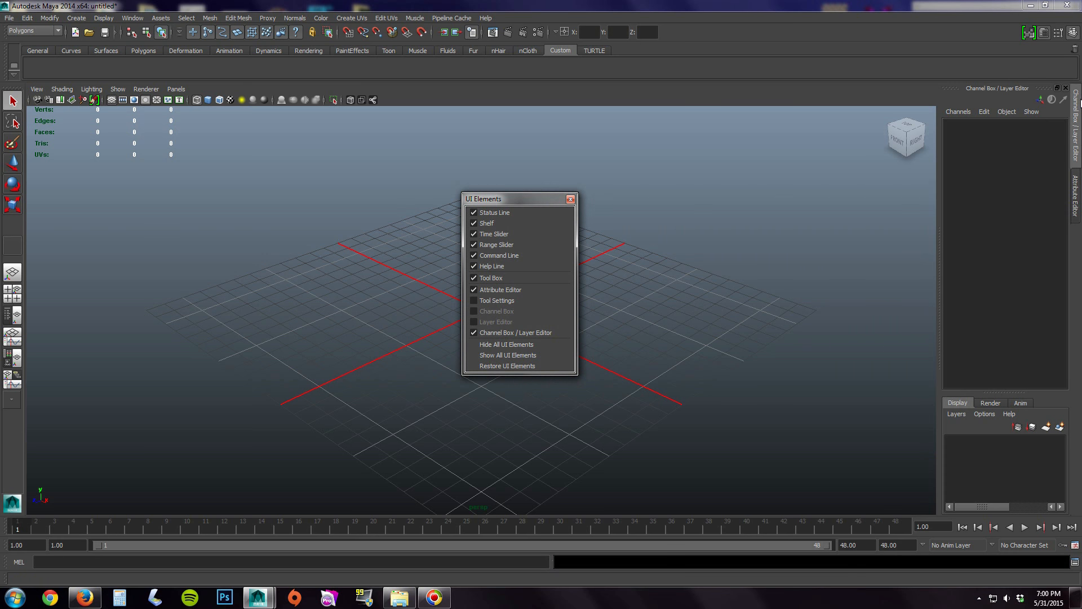
pyautogui.click(1077, 181)
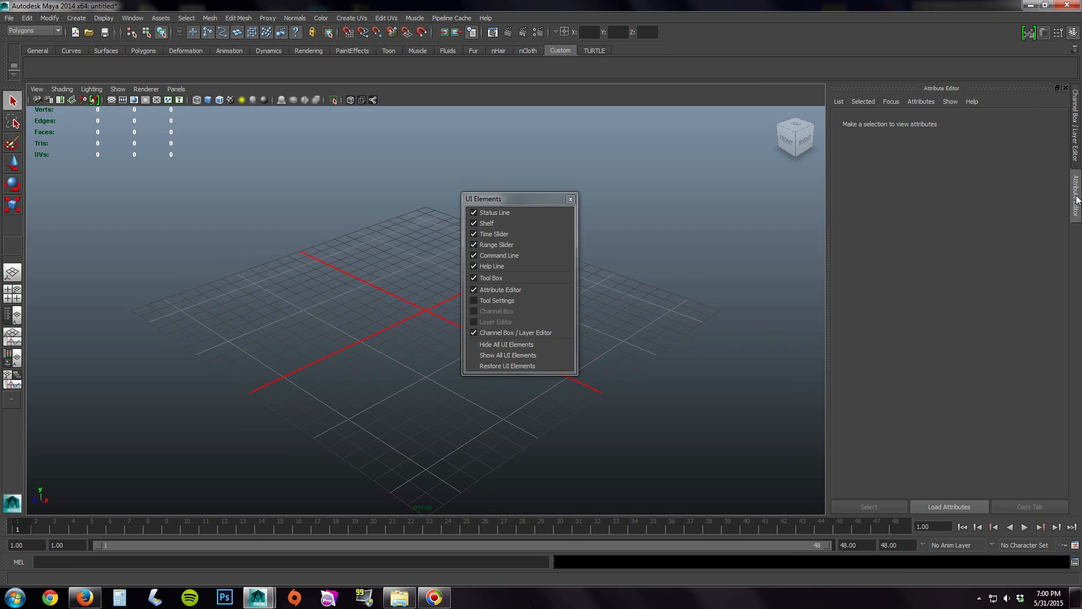
pyautogui.click(1076, 125)
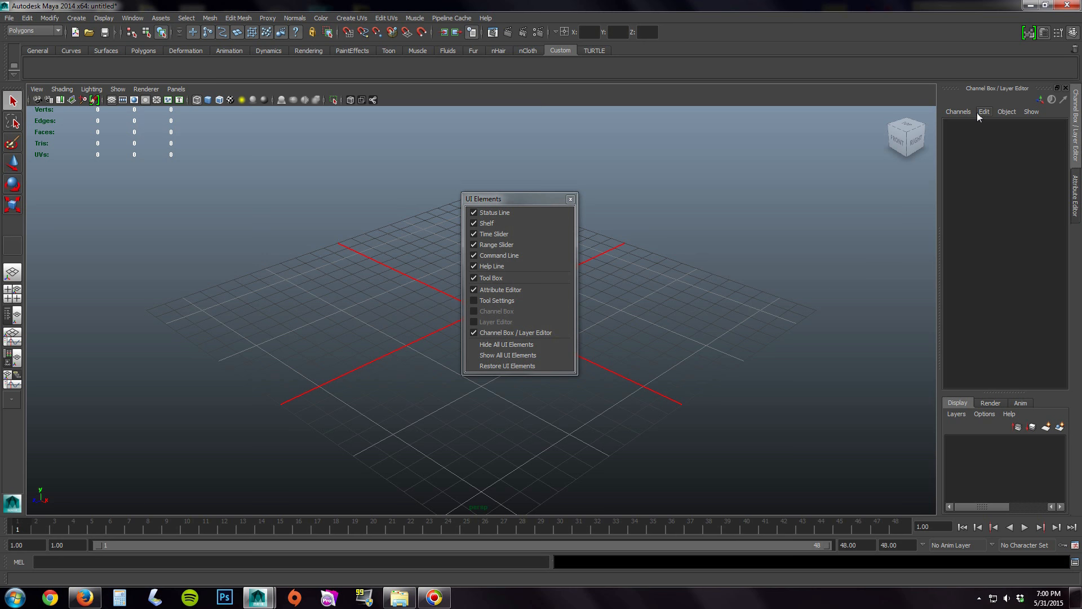
pyautogui.click(1075, 146)
pyautogui.click(1075, 148)
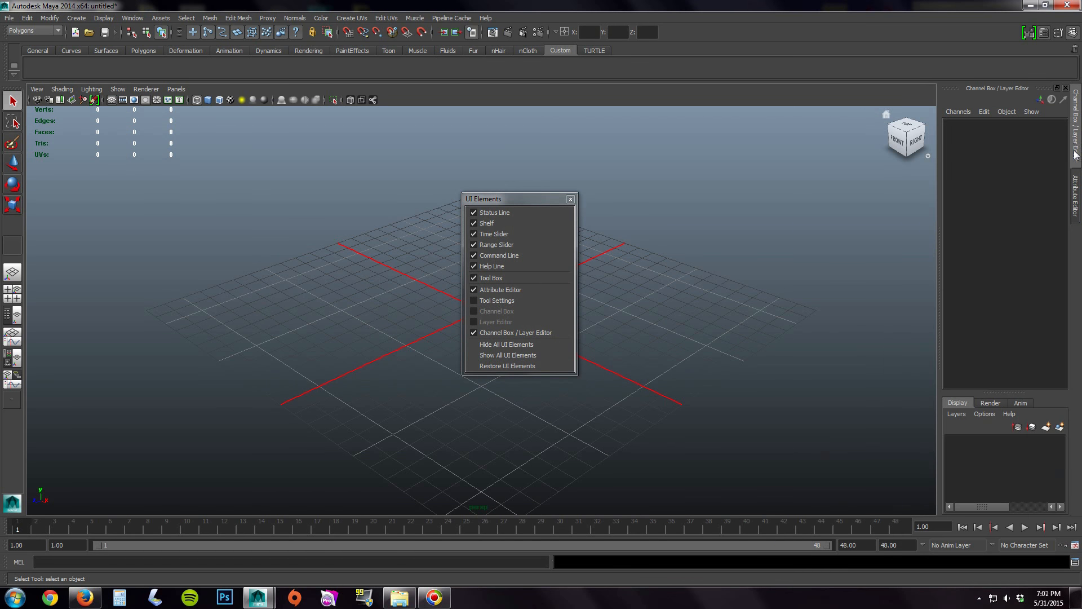
pyautogui.click(1074, 197)
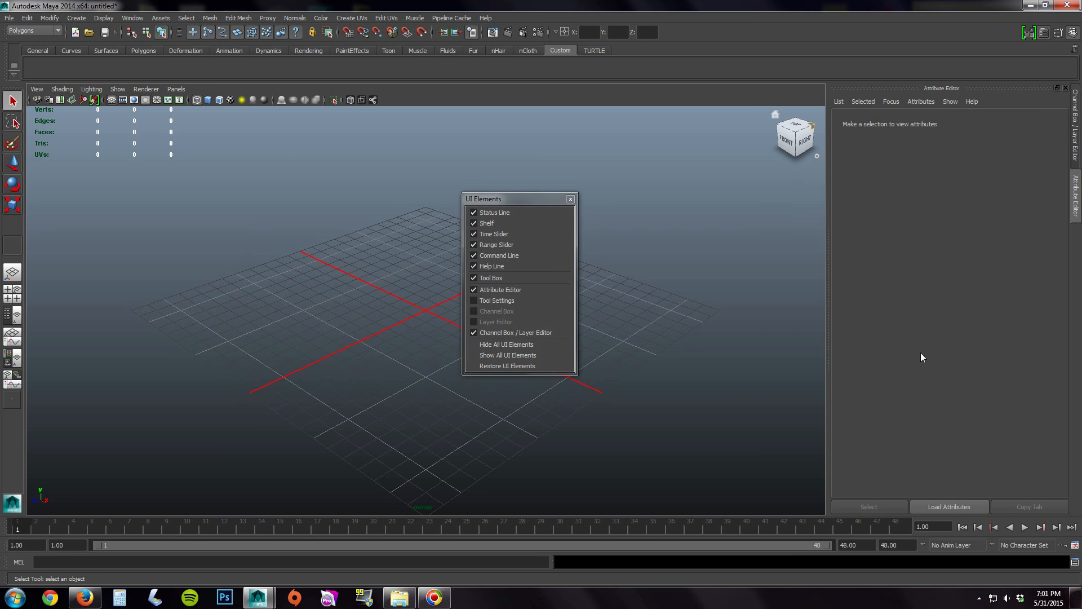
pyautogui.click(1076, 124)
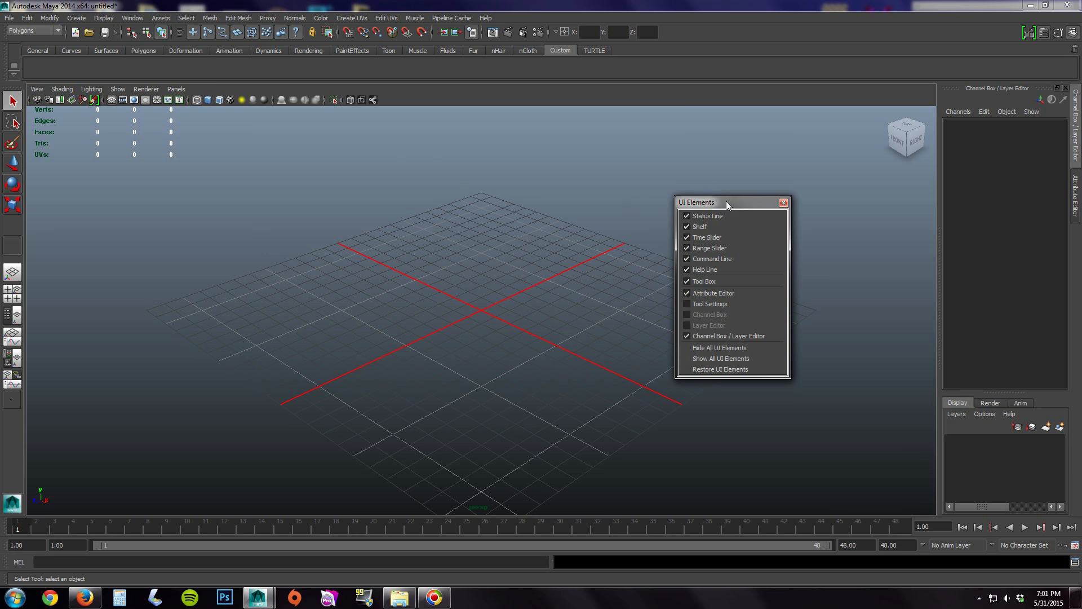
# Close the floating UI Elements window, tear the UI Elements menu off again and place it over the viewport.
pyautogui.moveTo(725, 201); pyautogui.dragTo(747, 198)
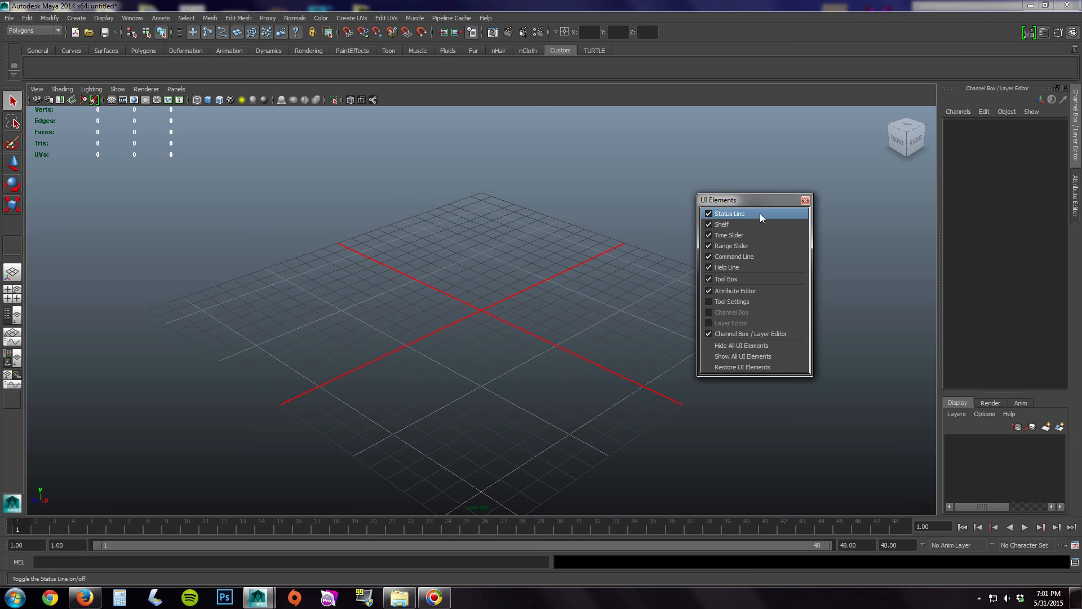
pyautogui.click(805, 201)
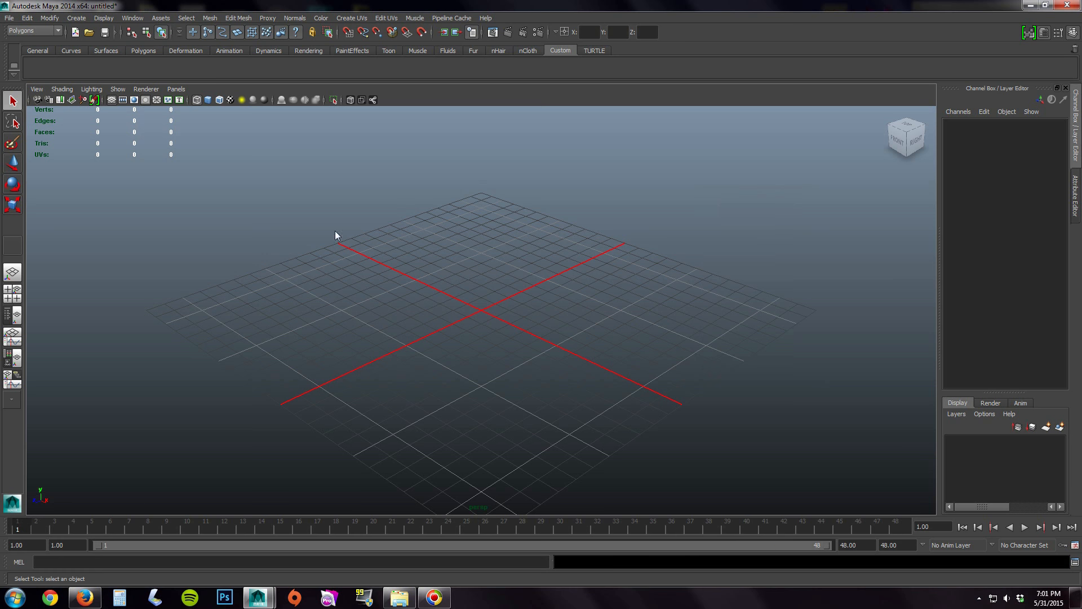
pyautogui.click(105, 19)
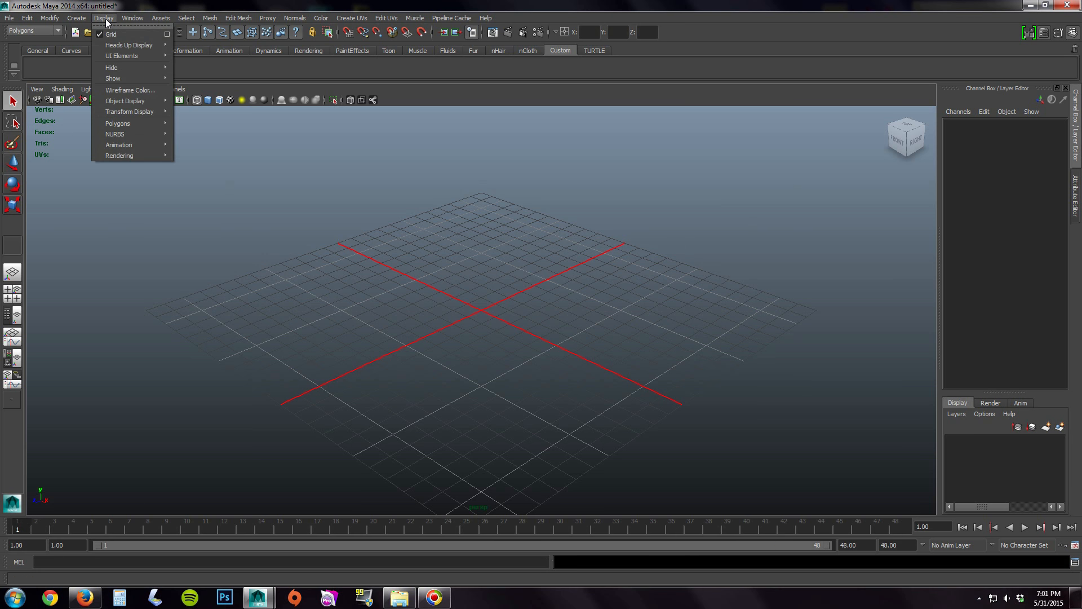
pyautogui.moveTo(116, 56)
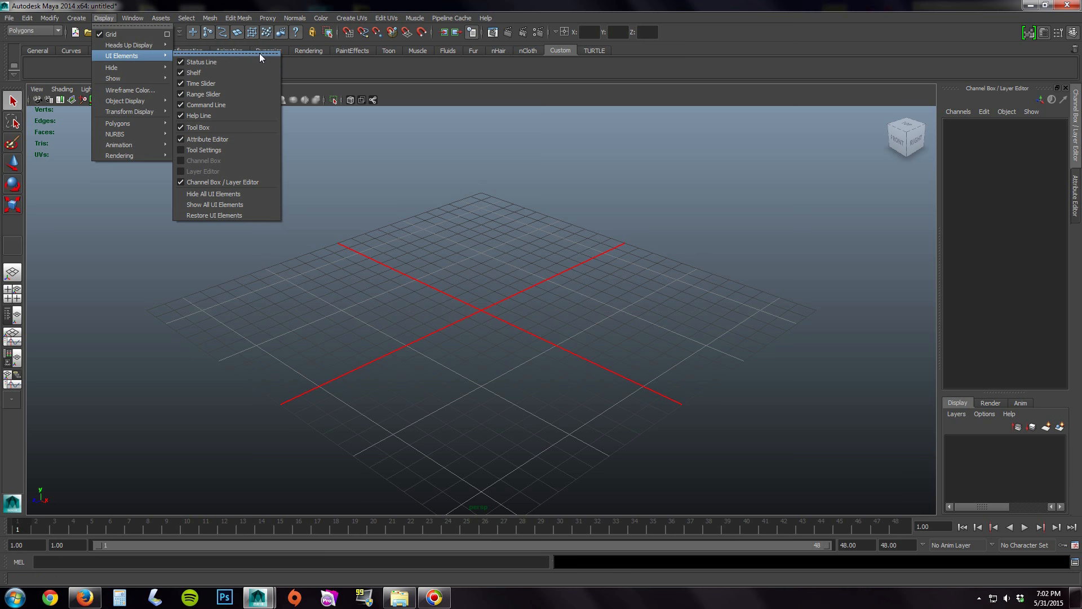
pyautogui.click(205, 53)
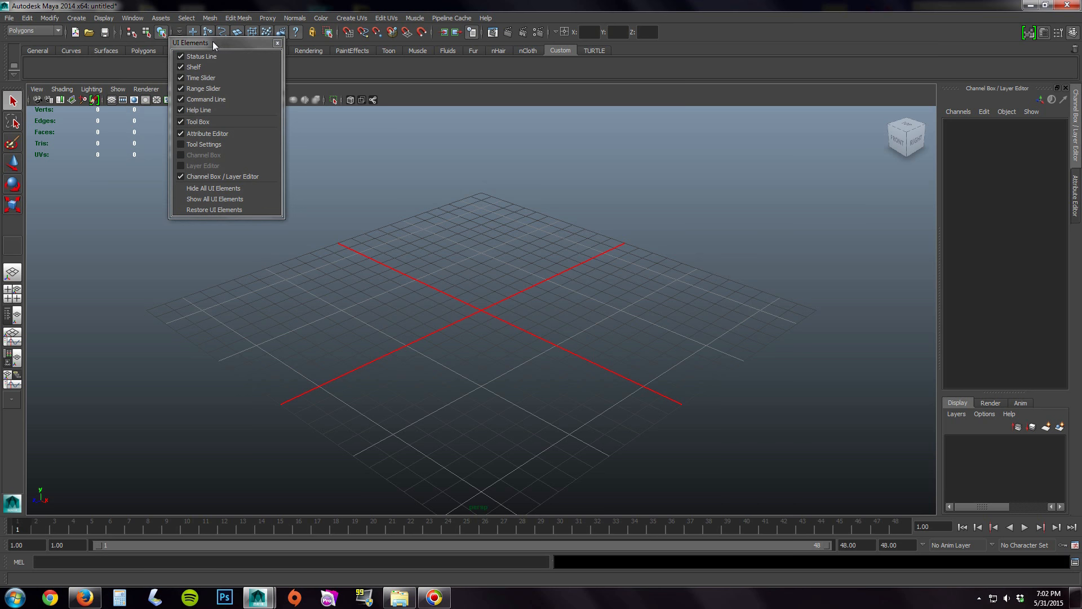
pyautogui.moveTo(212, 42); pyautogui.dragTo(637, 183)
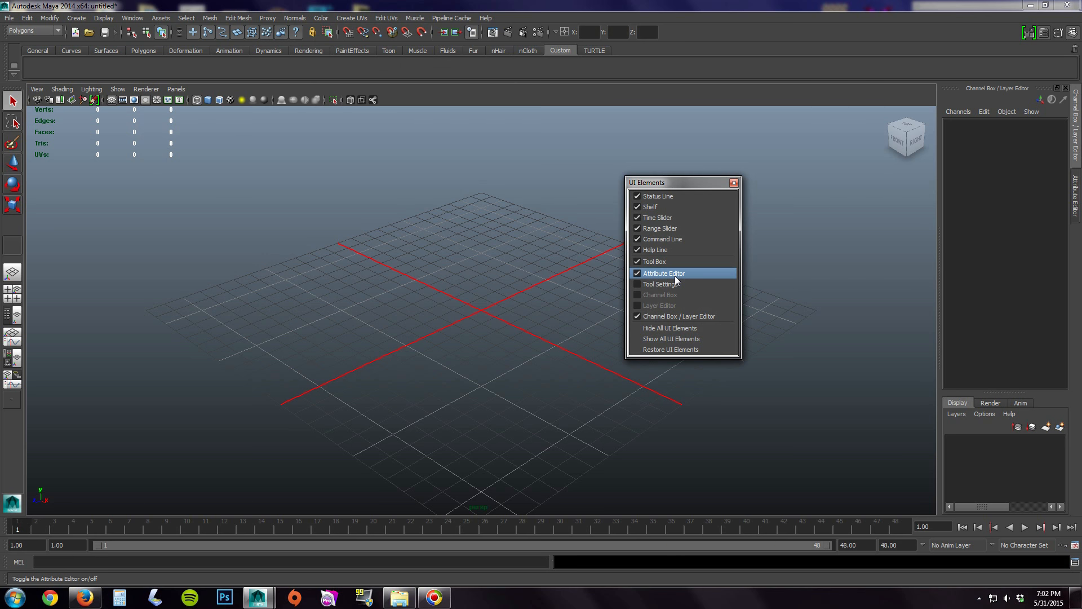
# Tear off the Edit Mesh menu as a floating window, compare it with the Mesh and Edit Mesh menus, and close it.
pyautogui.click(245, 19)
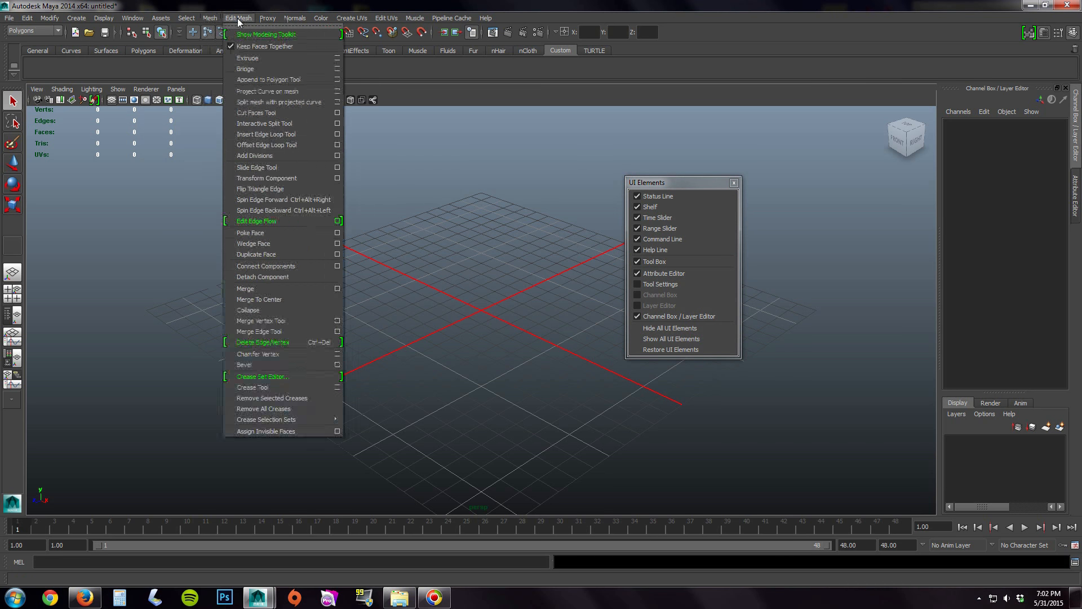
pyautogui.moveTo(211, 22)
pyautogui.click(265, 28)
pyautogui.moveTo(265, 22); pyautogui.dragTo(824, 85)
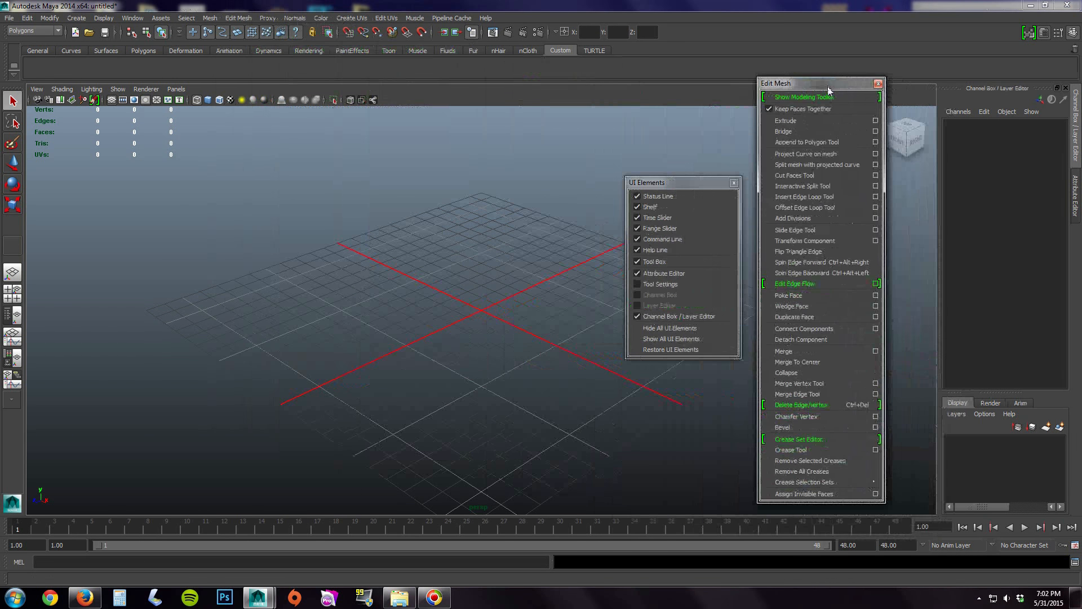
pyautogui.click(210, 19)
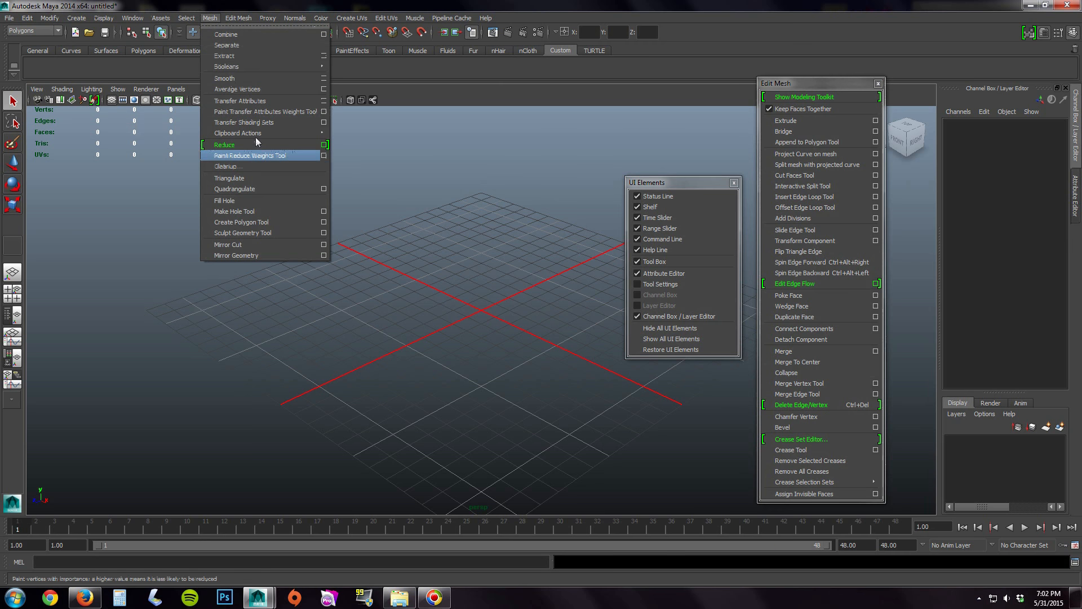
pyautogui.moveTo(241, 18)
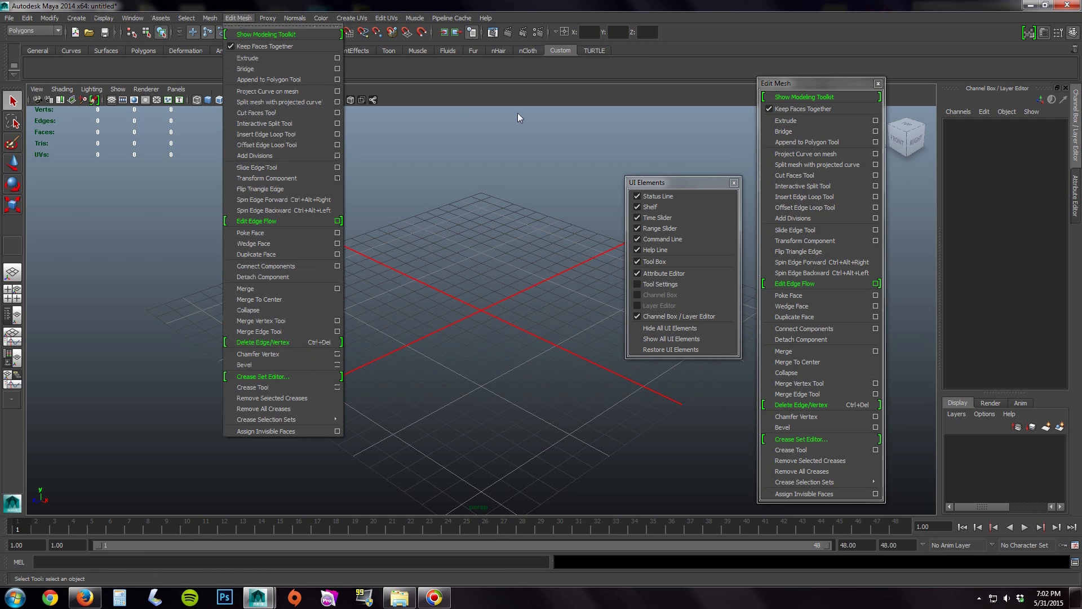
pyautogui.click(840, 83)
pyautogui.click(877, 83)
# Shift the floating UI Elements window slightly, and hide the Status Line and show it again.
pyautogui.moveTo(679, 182)
pyautogui.mouseDown()
pyautogui.moveTo(719, 174)
pyautogui.moveTo(698, 180)
pyautogui.mouseUp()
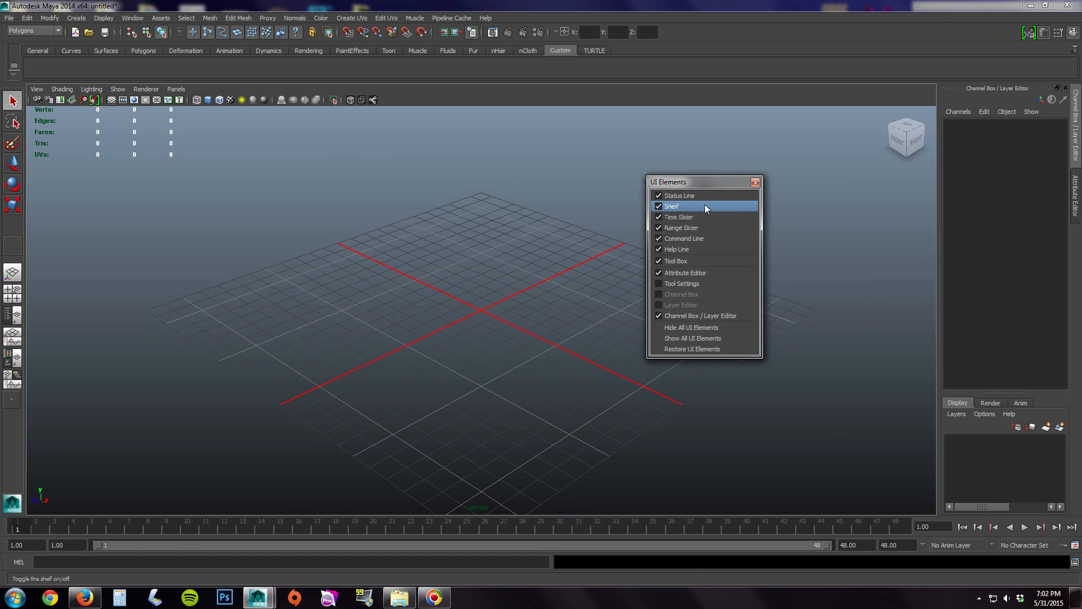
pyautogui.click(112, 19)
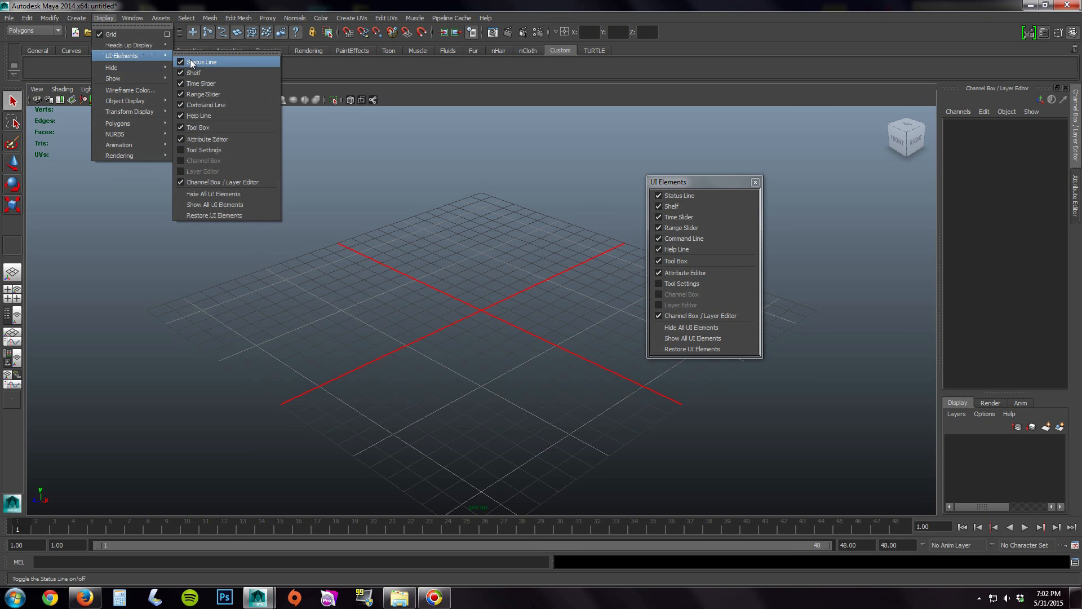
pyautogui.click(190, 61)
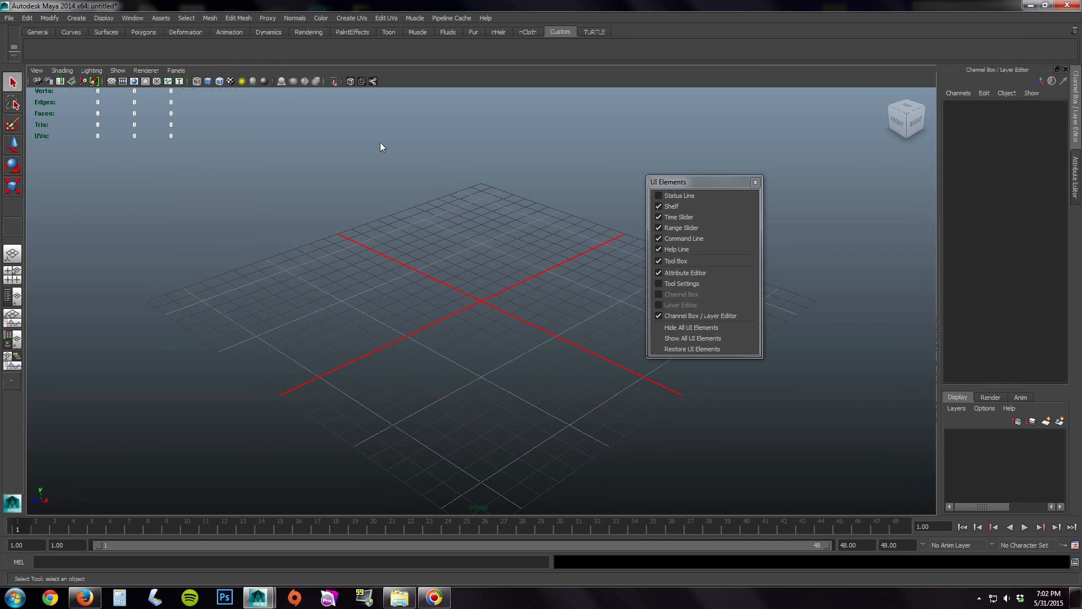
pyautogui.click(101, 19)
pyautogui.moveTo(119, 56)
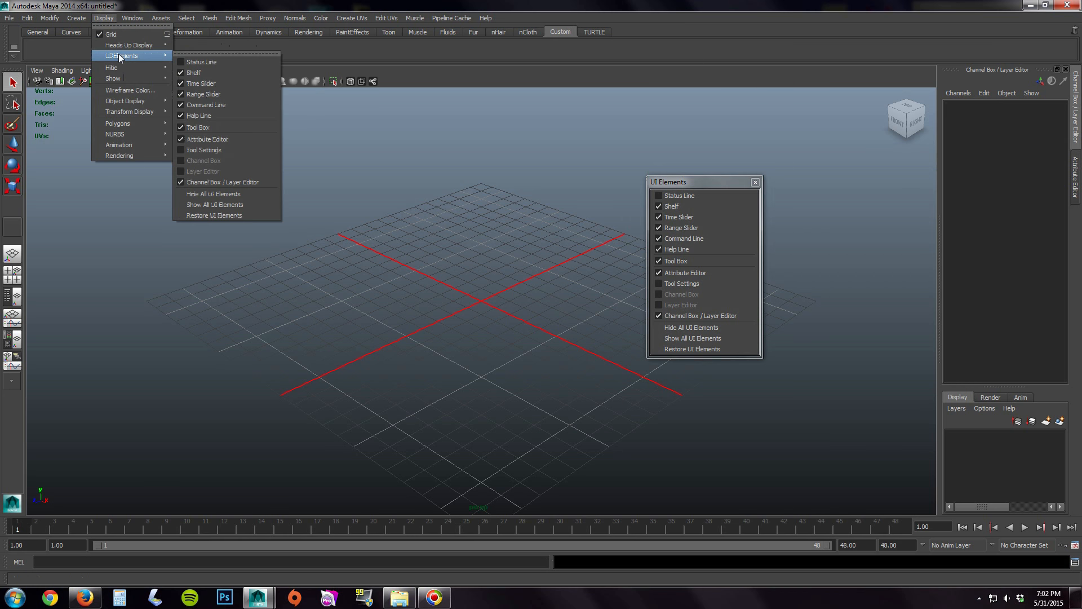
pyautogui.click(191, 62)
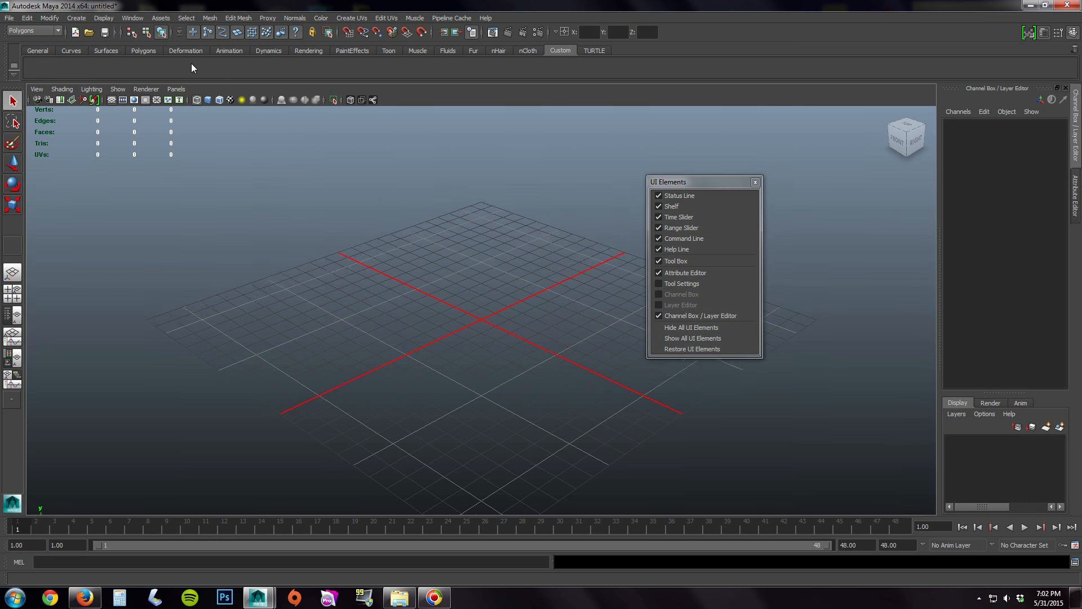
# Hide the Shelf, Time Slider, Range Slider, Command Line, Help Line, Tool Box and Attribute Editor.
pyautogui.click(659, 206)
pyautogui.click(658, 217)
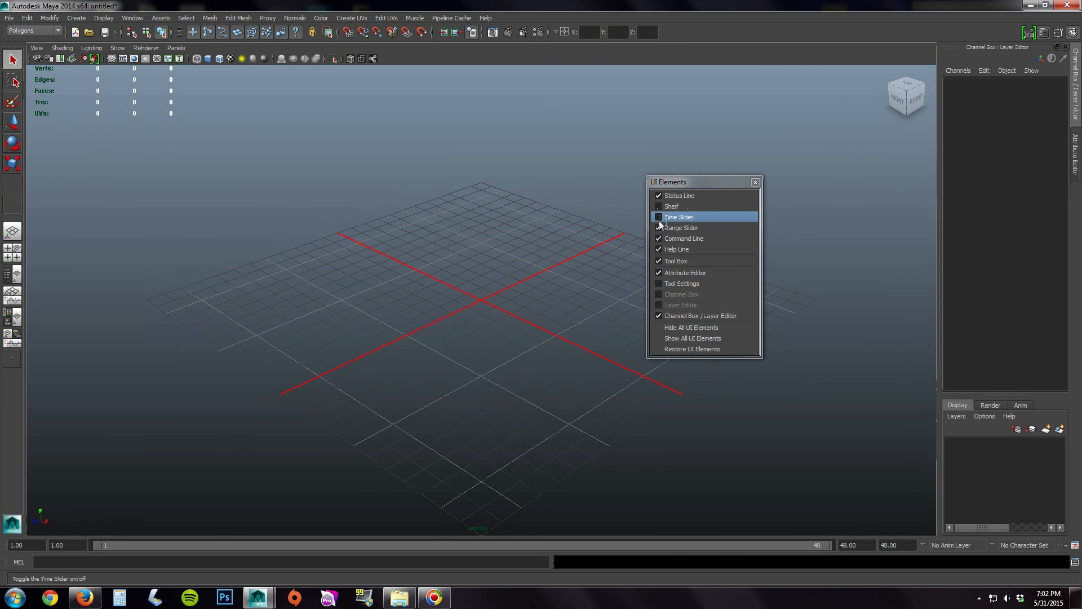
pyautogui.click(659, 227)
pyautogui.click(659, 239)
pyautogui.click(660, 249)
pyautogui.click(659, 261)
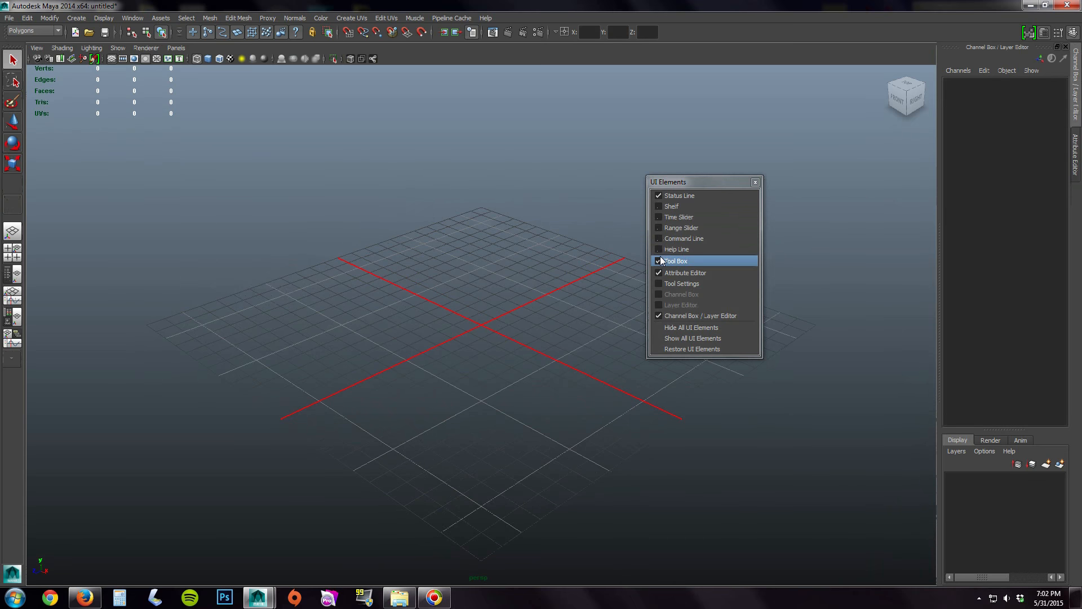
pyautogui.click(660, 272)
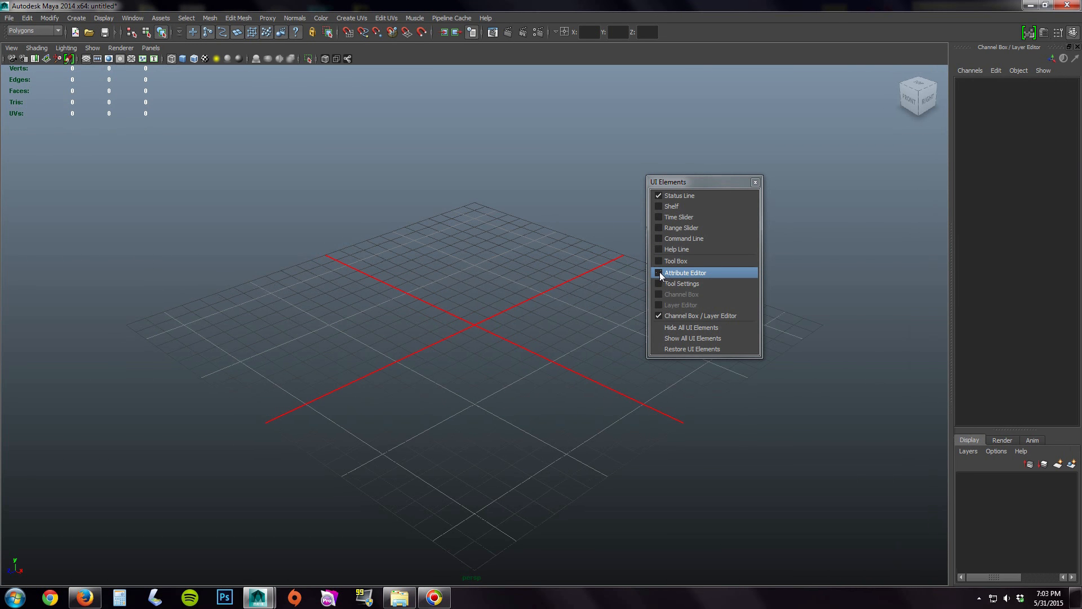
# Show the Attribute Editor, Tool Box, Help Line, Command Line, Range Slider, Time Slider and Shelf again.
pyautogui.click(659, 272)
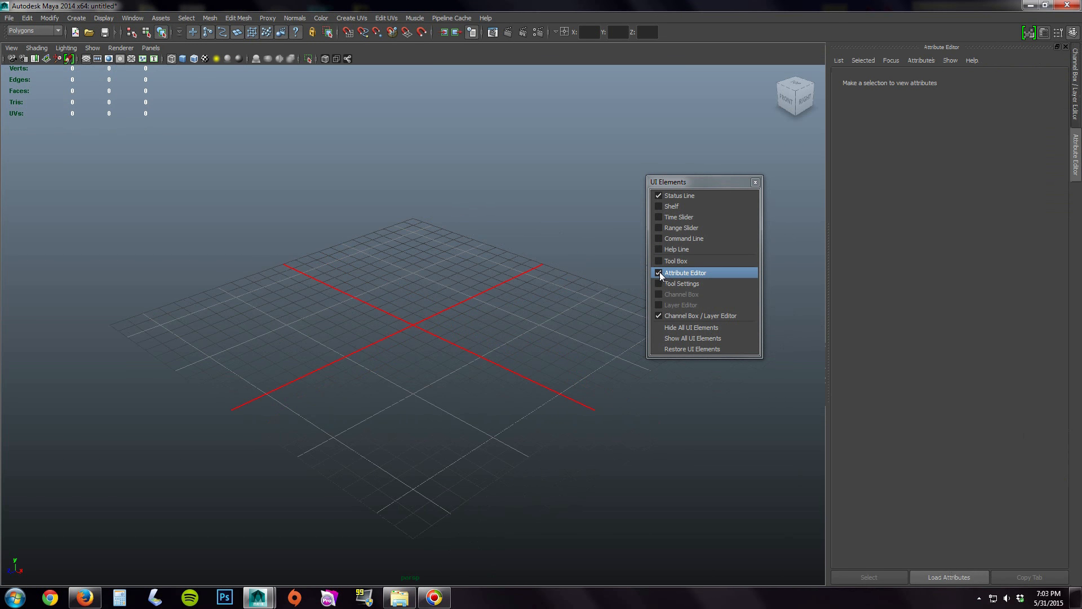
pyautogui.click(658, 261)
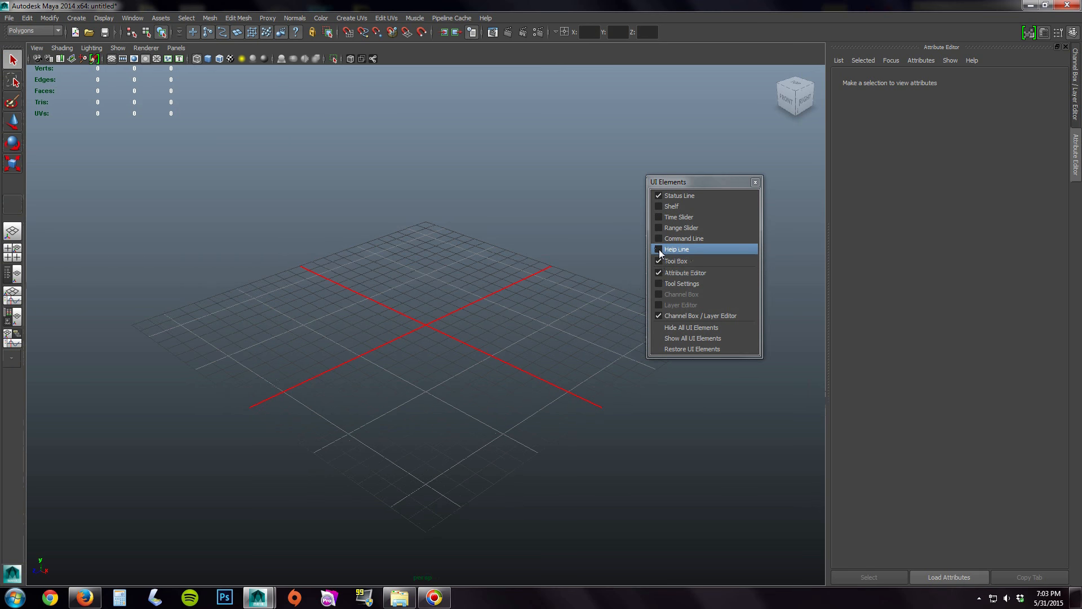
pyautogui.click(658, 249)
pyautogui.click(659, 239)
pyautogui.click(659, 228)
pyautogui.click(659, 217)
pyautogui.click(661, 207)
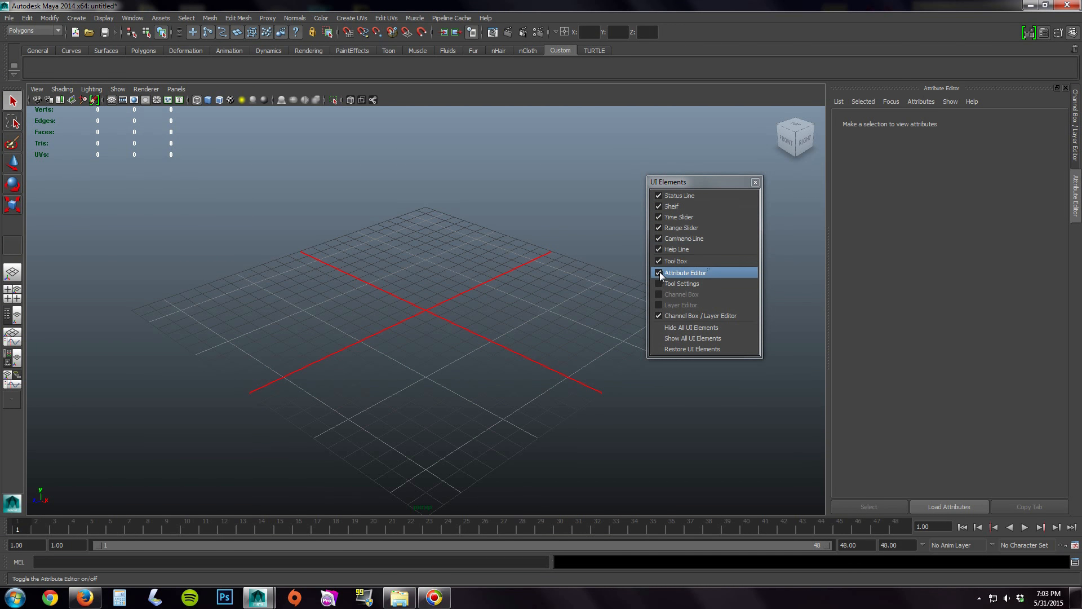
# Hide the Shelf and the Time Slider one after the other, restoring each.
pyautogui.click(658, 207)
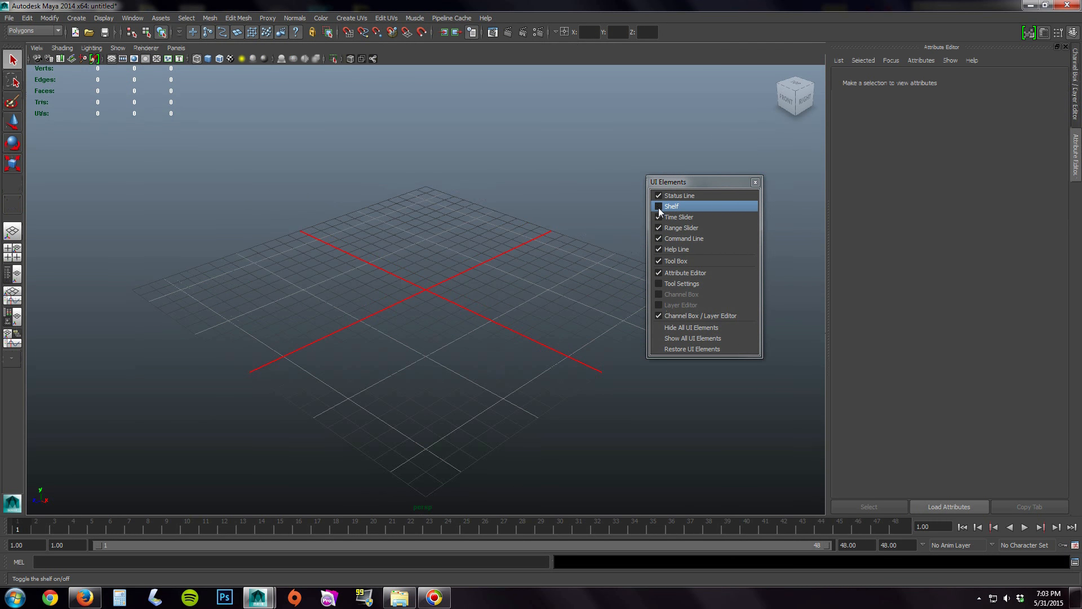
pyautogui.click(659, 208)
pyautogui.click(658, 217)
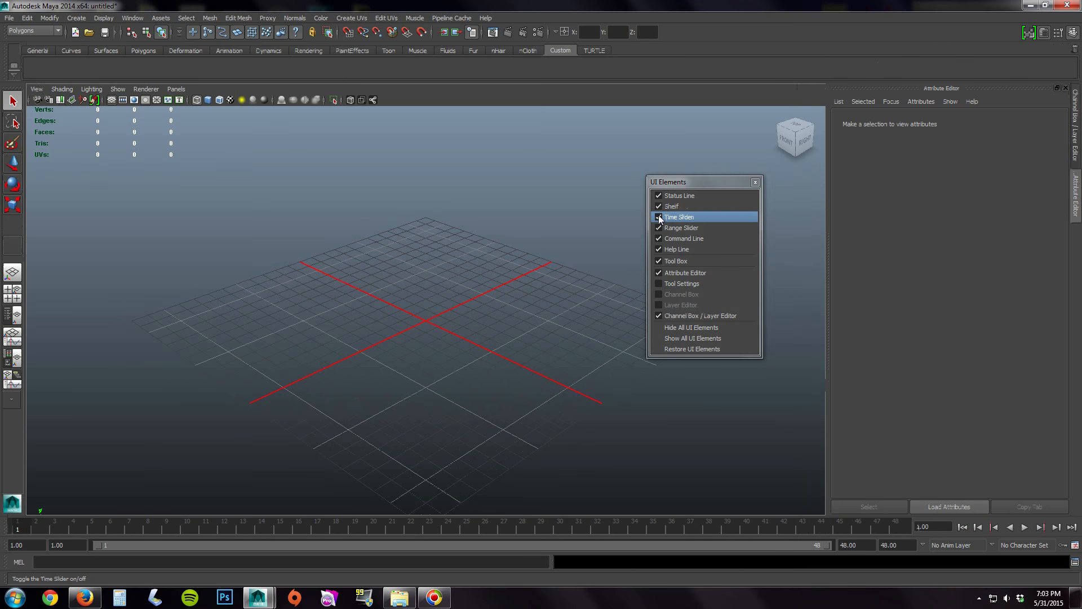
# Hide the Range Slider and the Command Line one after the other, restoring each.
pyautogui.click(658, 217)
pyautogui.click(658, 227)
pyautogui.click(658, 227)
pyautogui.click(658, 238)
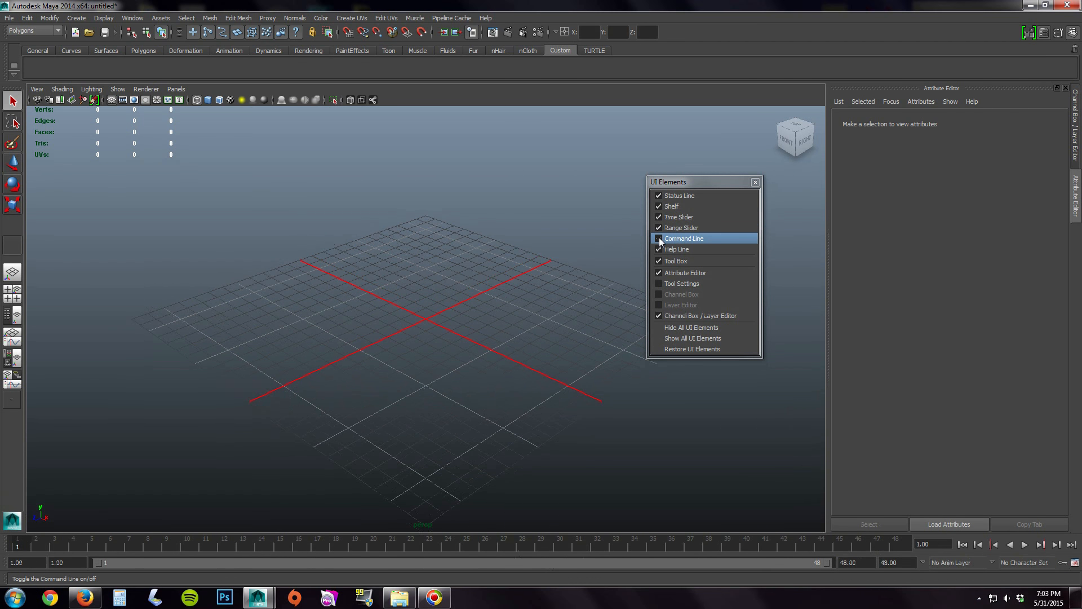
pyautogui.click(658, 239)
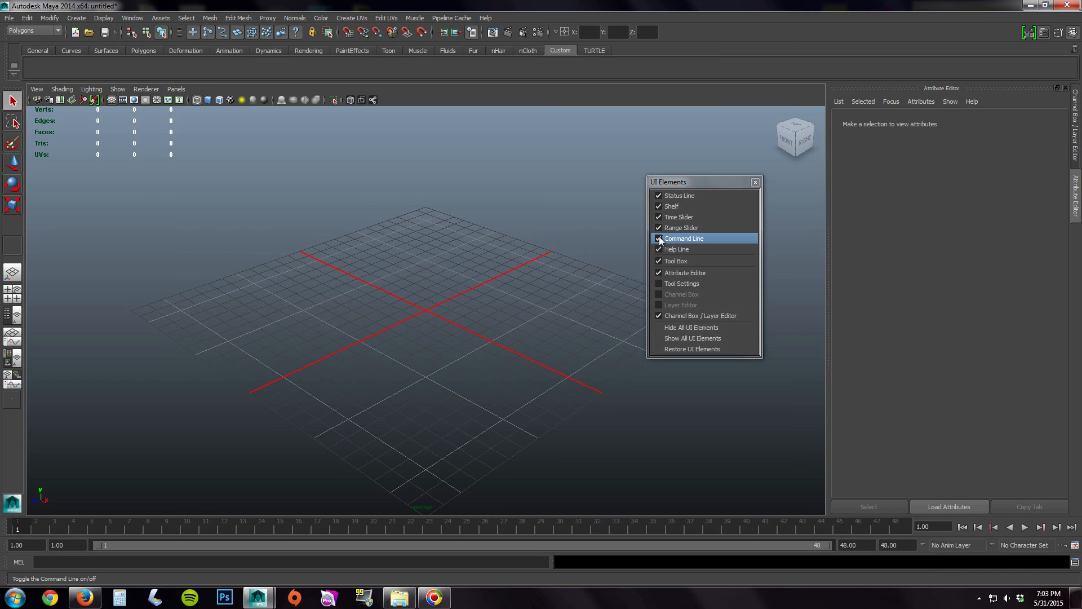
# Hide the Shelf, Time Slider, Range Slider, Help Line, Tool Box, Attribute Editor, Channel Box / Layer Editor, Status Line and Command Line.
pyautogui.click(658, 207)
pyautogui.click(659, 217)
pyautogui.click(659, 228)
pyautogui.click(658, 249)
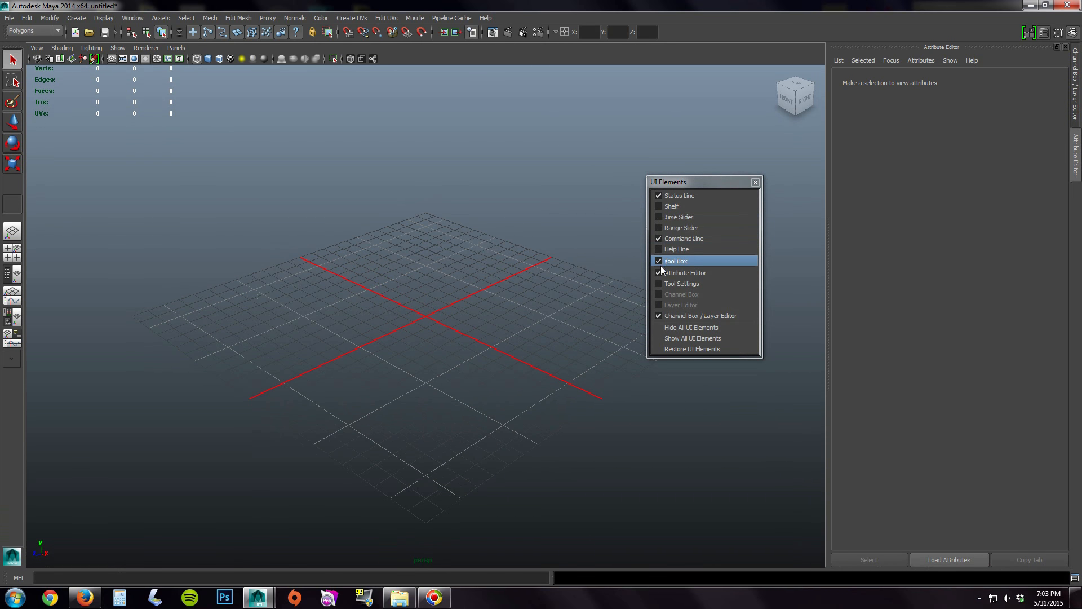
pyautogui.click(659, 261)
pyautogui.click(659, 273)
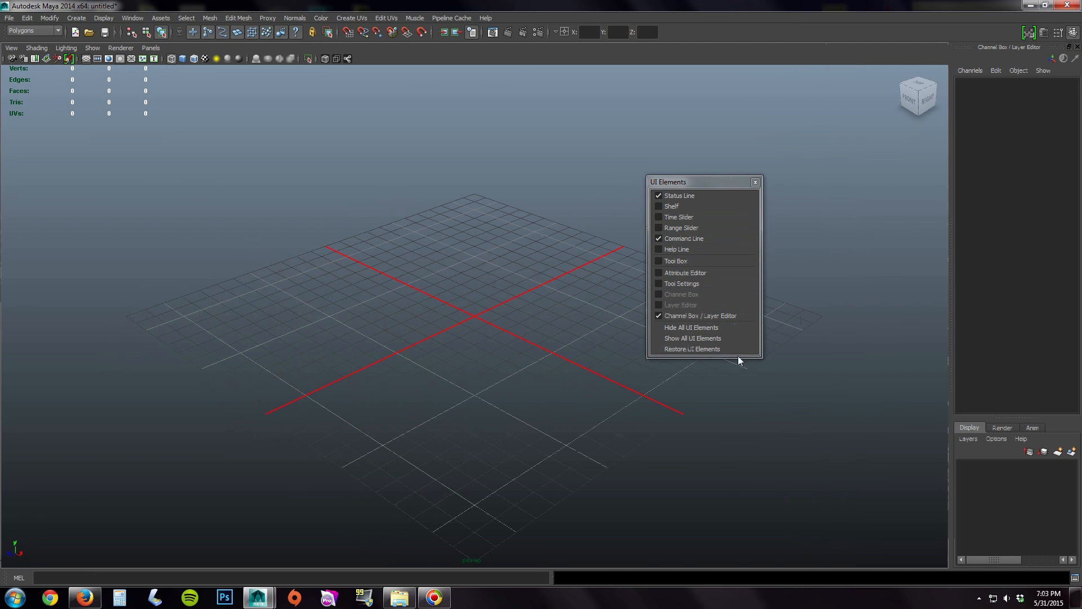
pyautogui.click(658, 315)
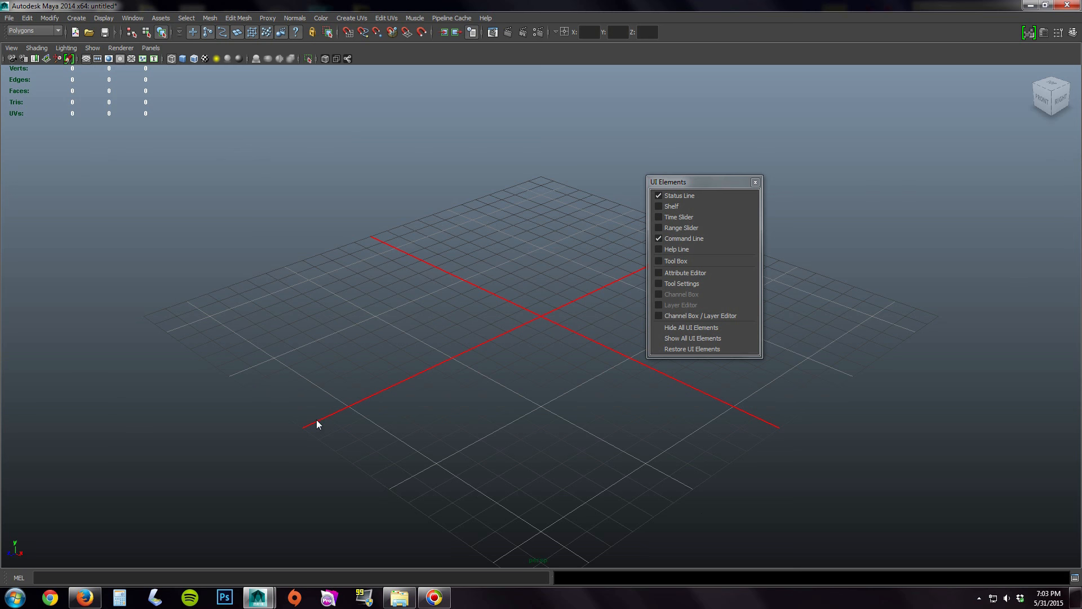
pyautogui.click(659, 195)
pyautogui.click(666, 239)
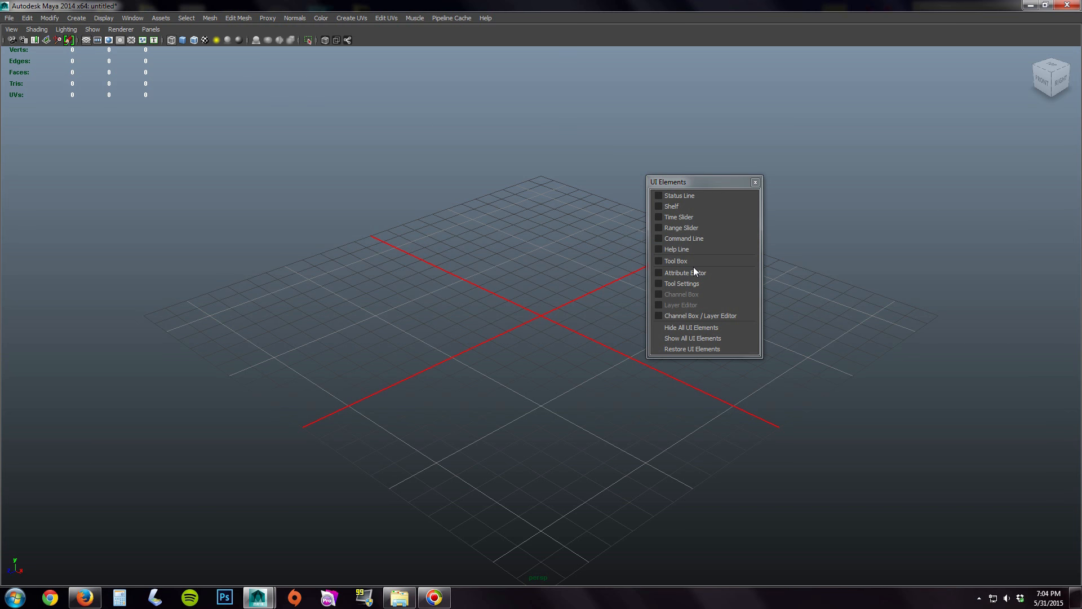
# Show the Command Line, Status Line, Shelf, both sliders, Help Line, Tool Box and Channel Box / Layer Editor, and close the UI Elements window.
pyautogui.click(658, 238)
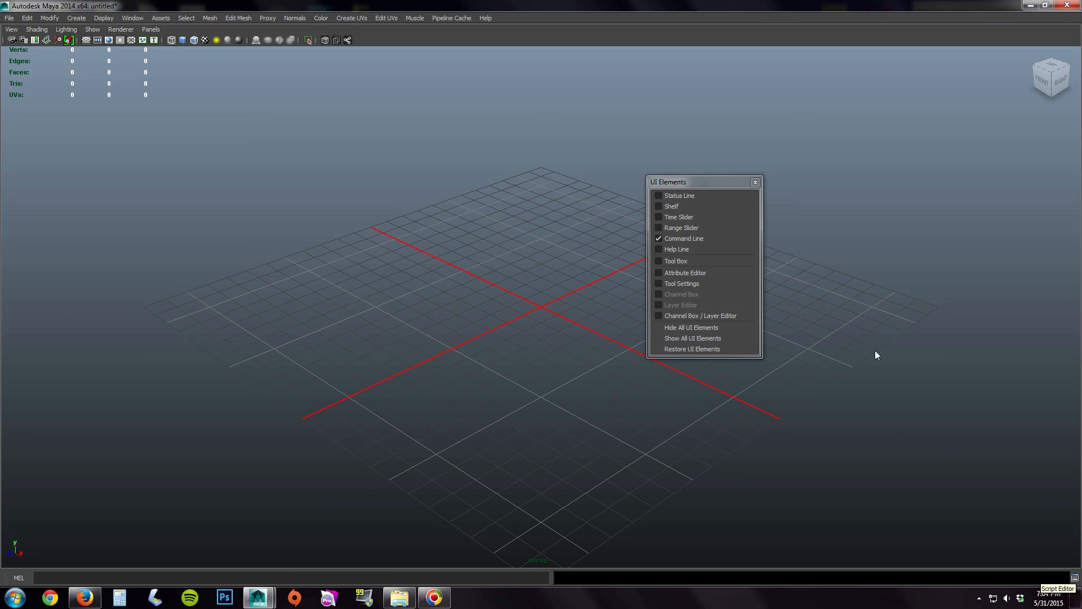
pyautogui.click(657, 197)
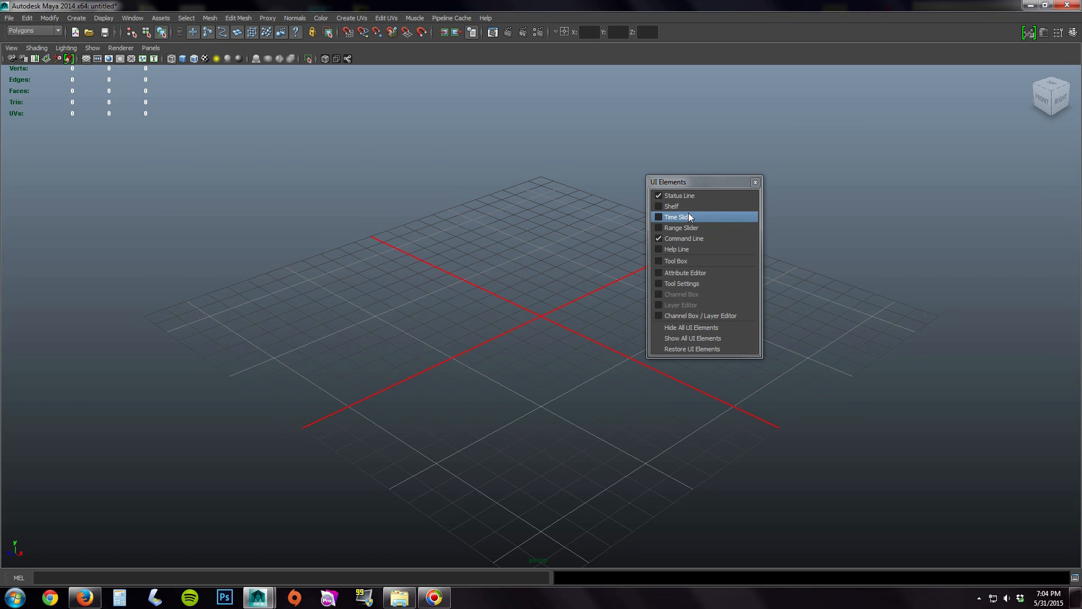
pyautogui.click(659, 207)
pyautogui.click(658, 217)
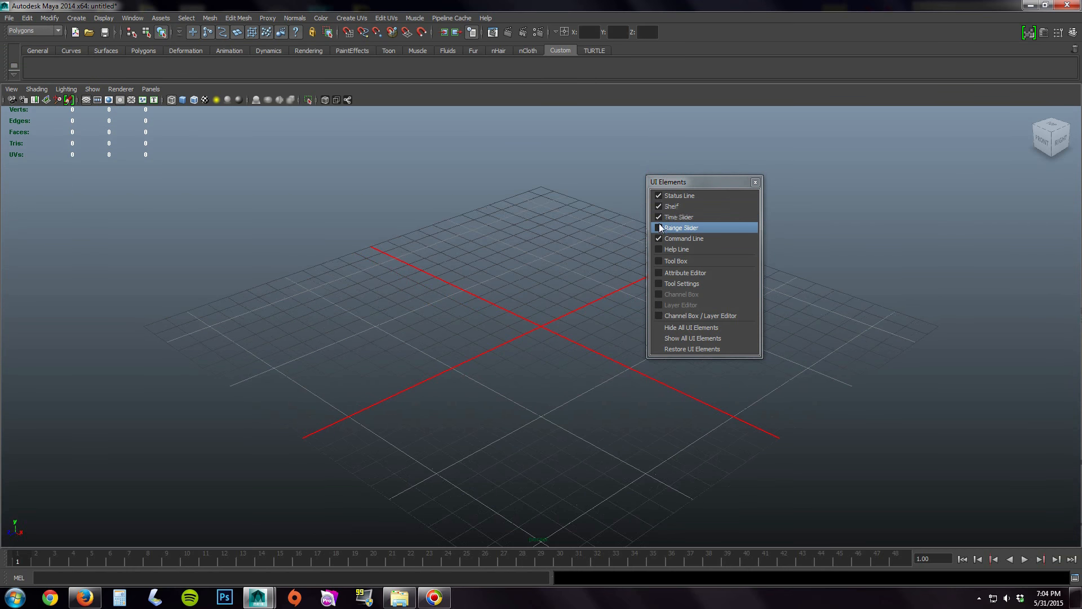
pyautogui.click(659, 227)
pyautogui.click(659, 249)
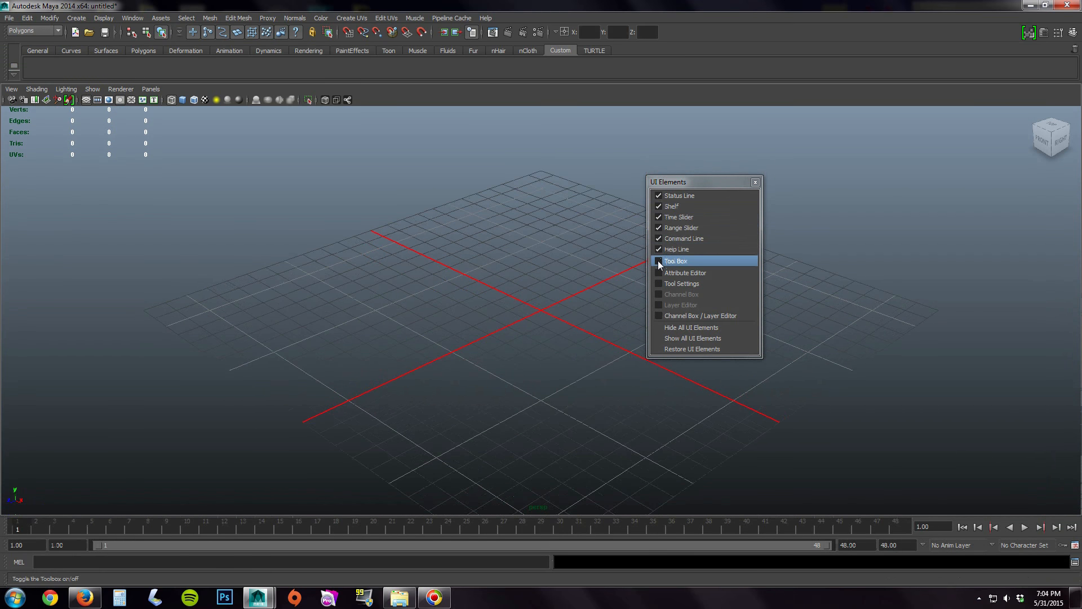
pyautogui.click(658, 261)
pyautogui.click(658, 316)
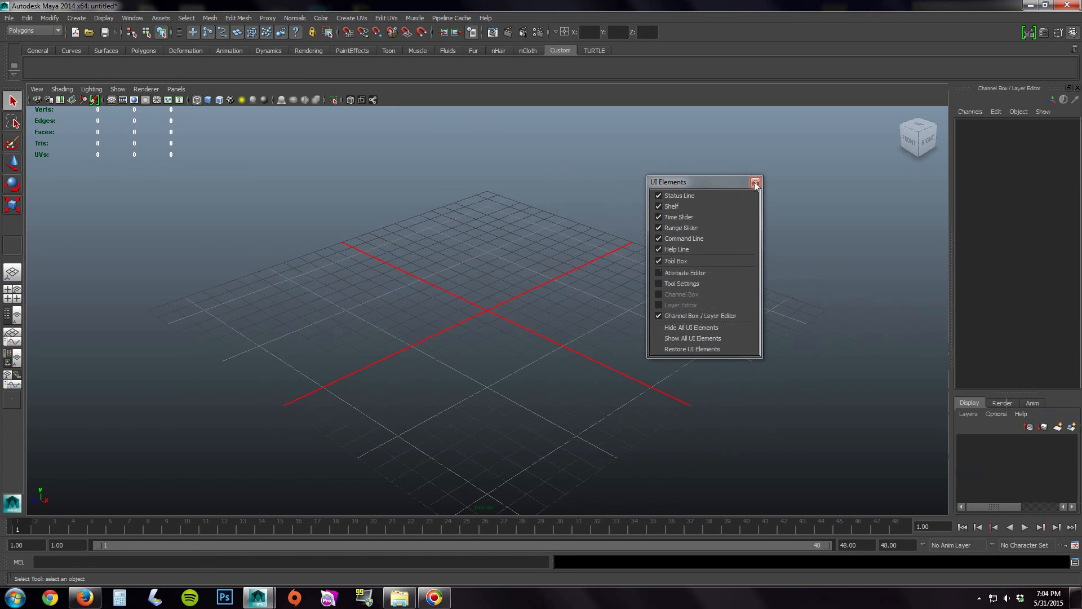
pyautogui.click(755, 183)
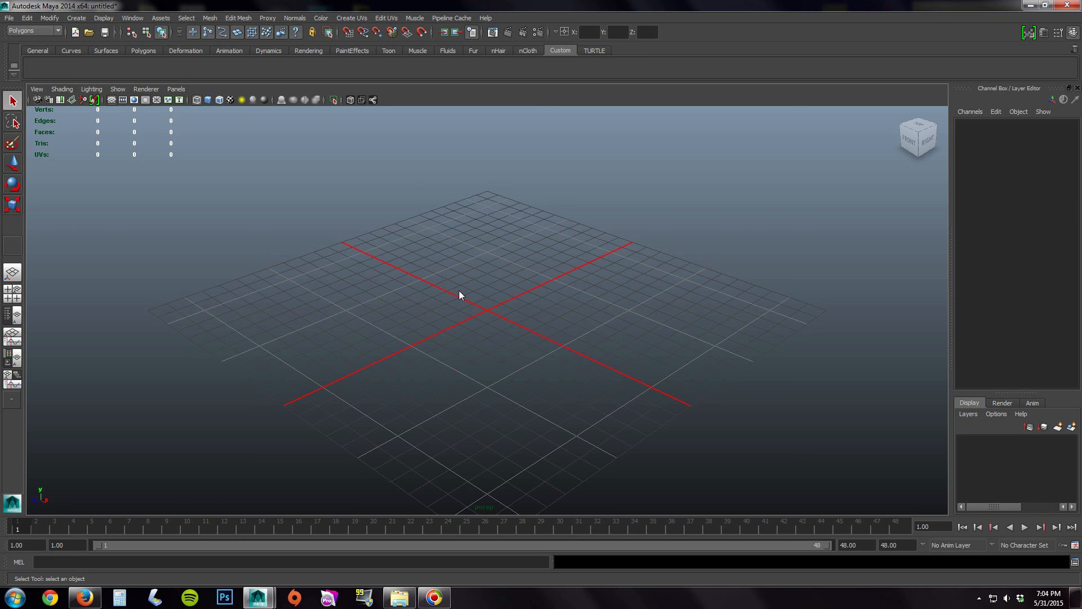
# Switch the perspective viewport to full screen view and back to the standard view, repeating the toggle.
pyautogui.press('space')
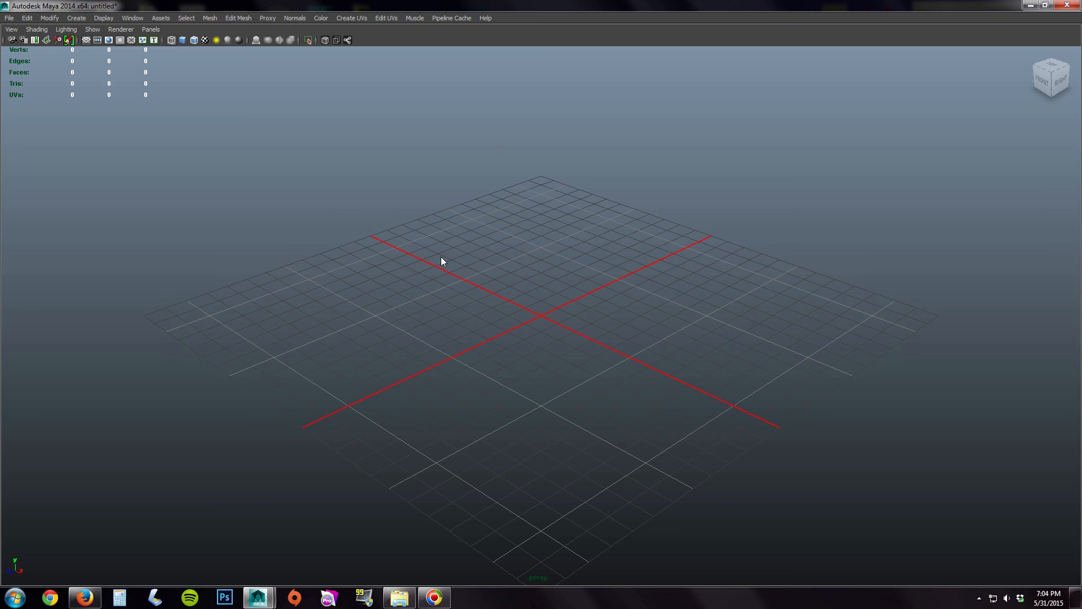
pyautogui.hotkey('ctrl', 'space')
pyautogui.hotkey('ctrl', 'space')
pyautogui.hotkey('ctrl', 'space')
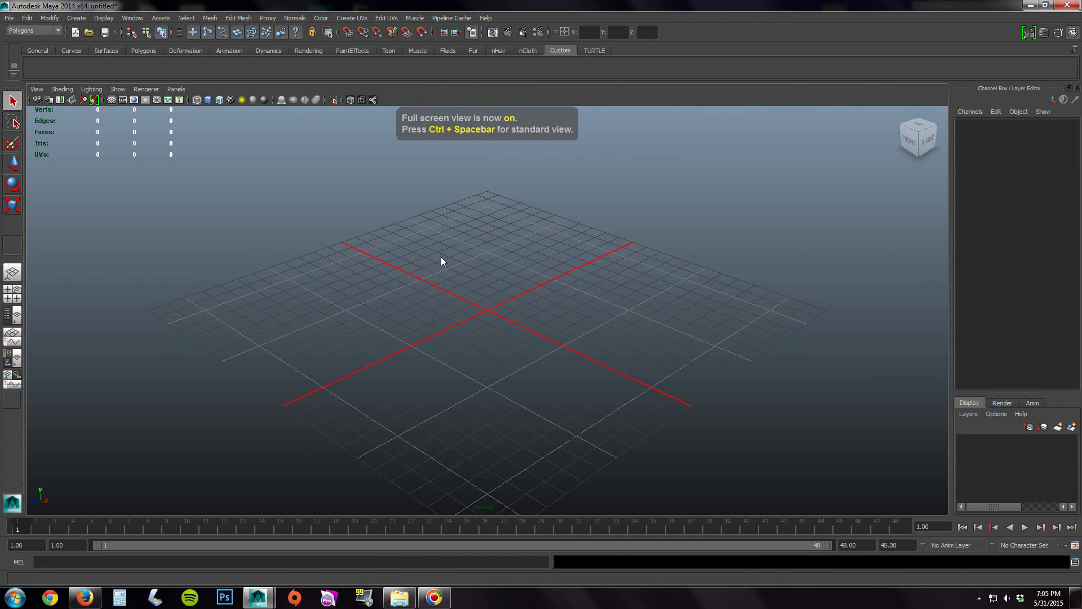
# Tear off the UI Elements menu as a floating window and place it over the viewport.
pyautogui.click(105, 19)
pyautogui.moveTo(129, 56)
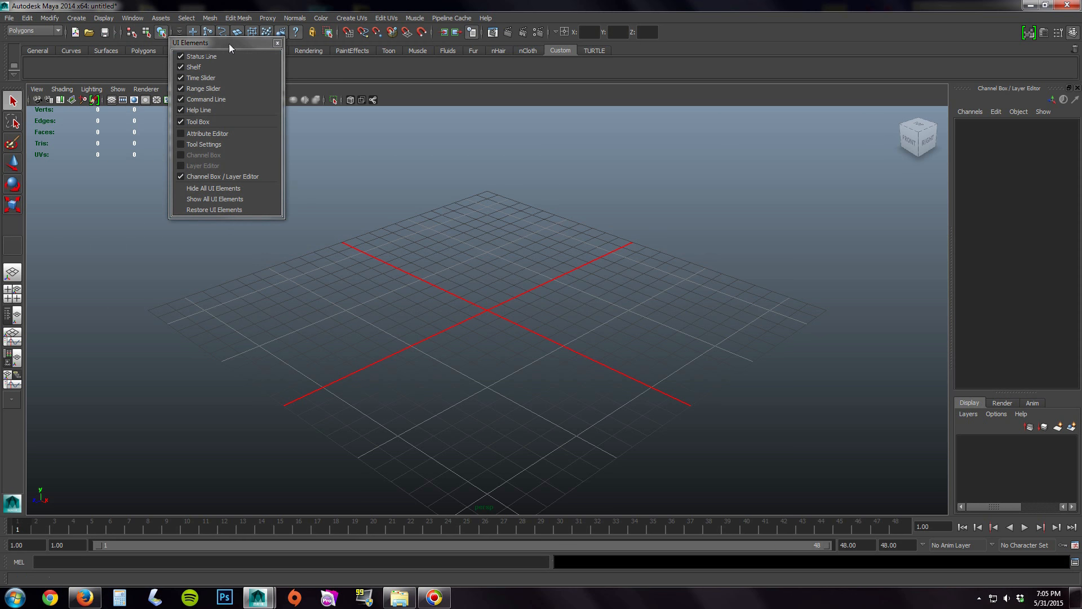
pyautogui.click(228, 52)
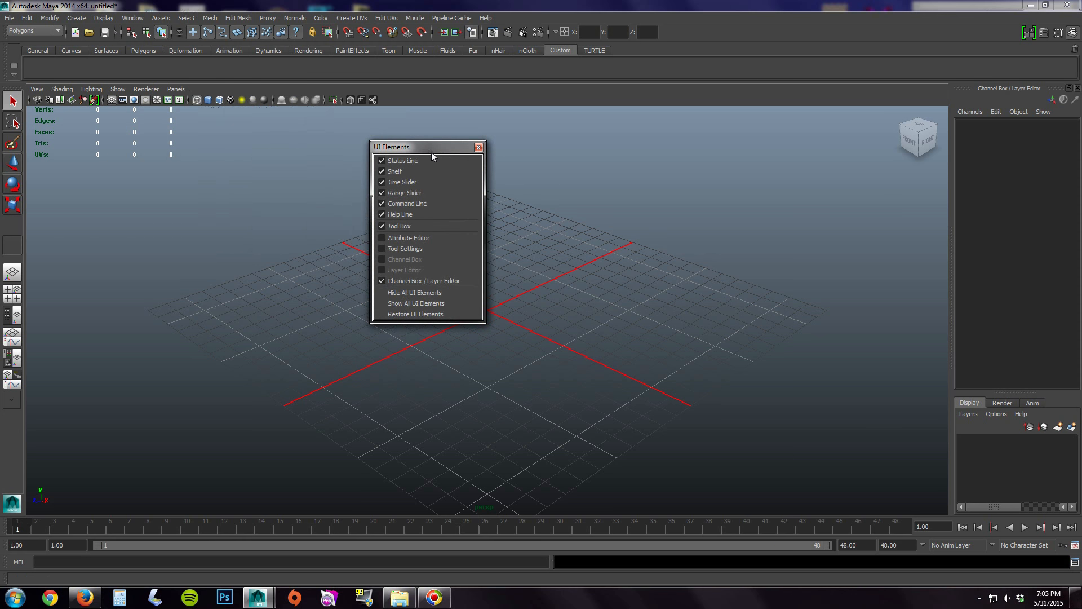
# Hide the Shelf, Time Slider, Range Slider, Help Line and Tool Box, and close the UI Elements window.
pyautogui.click(384, 172)
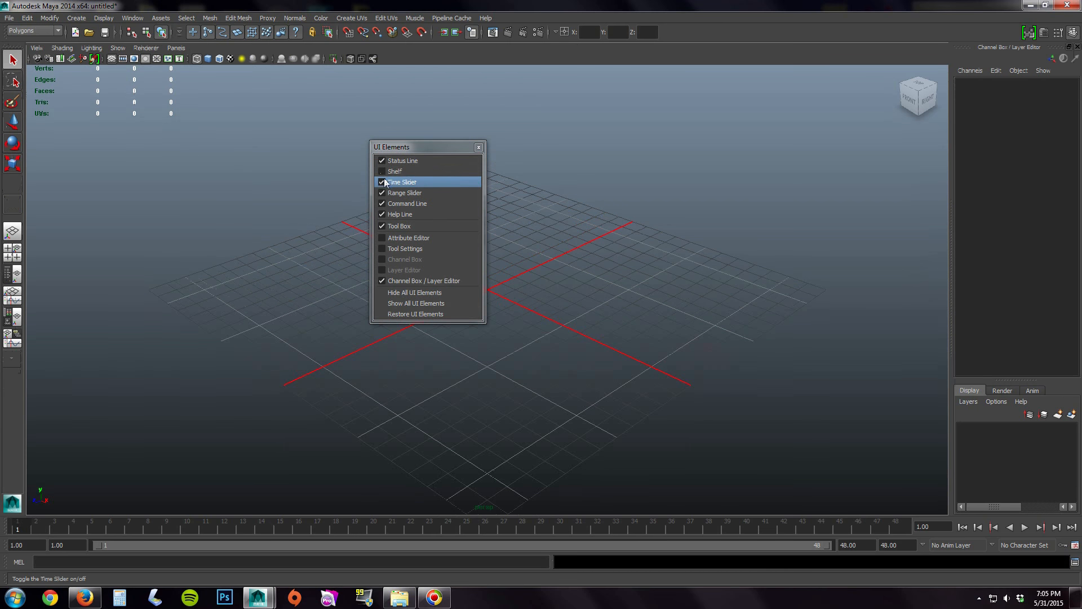
pyautogui.click(383, 182)
pyautogui.click(383, 193)
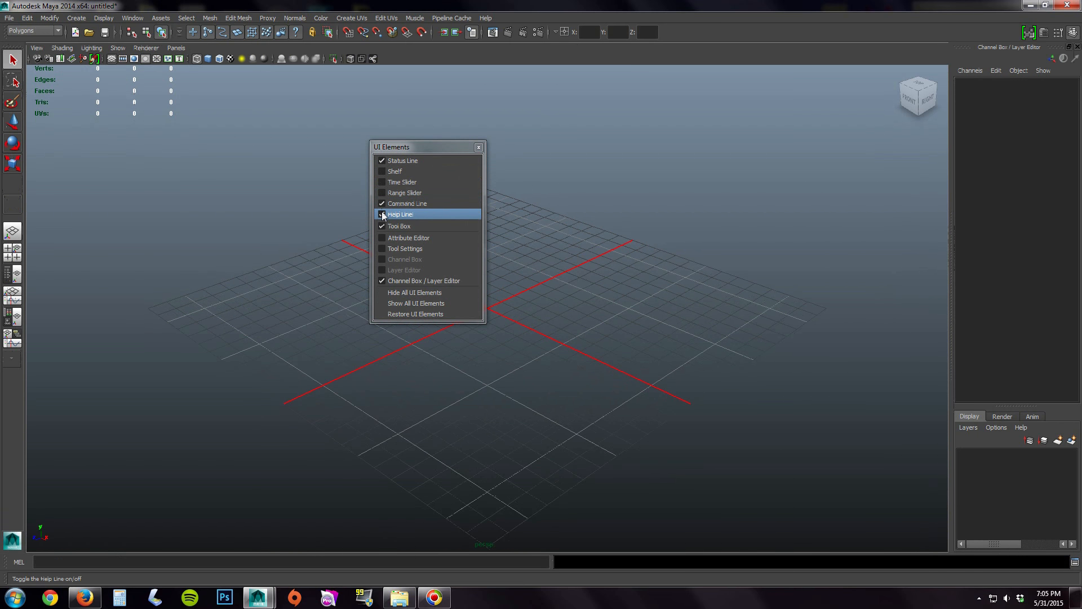
pyautogui.click(384, 214)
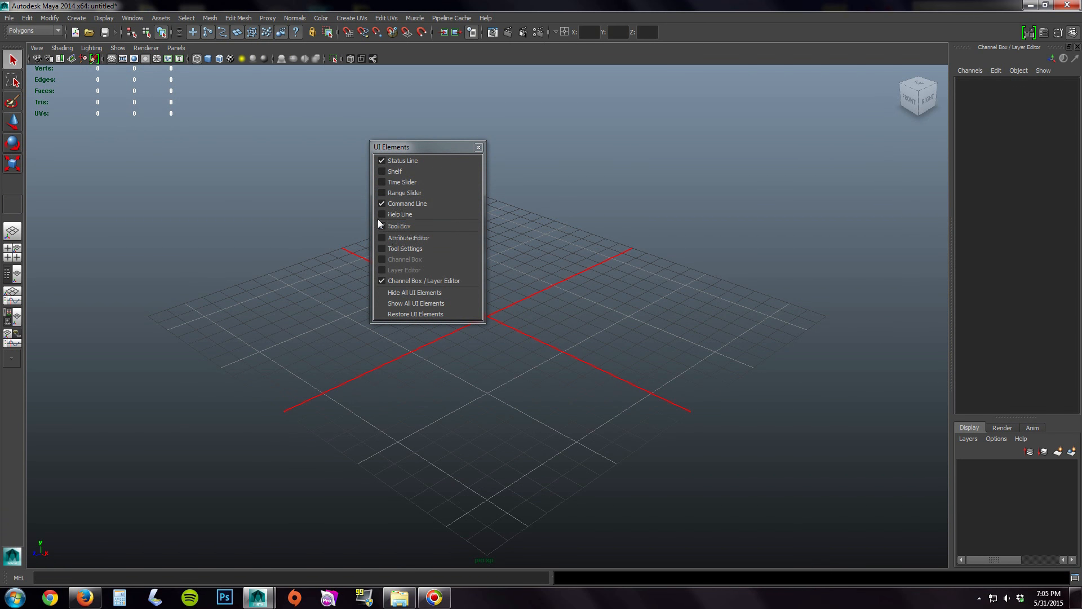
pyautogui.click(381, 226)
pyautogui.click(479, 147)
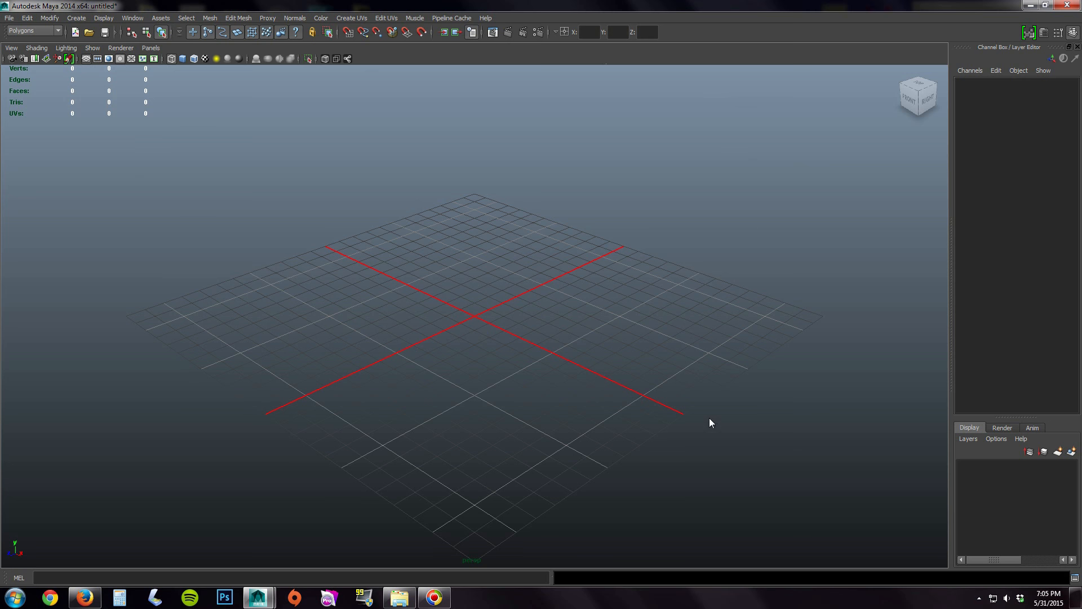
# Toggle full screen view on and off several times with the reduced interface, and leave it on.
pyautogui.hotkey('ctrl', 'space')
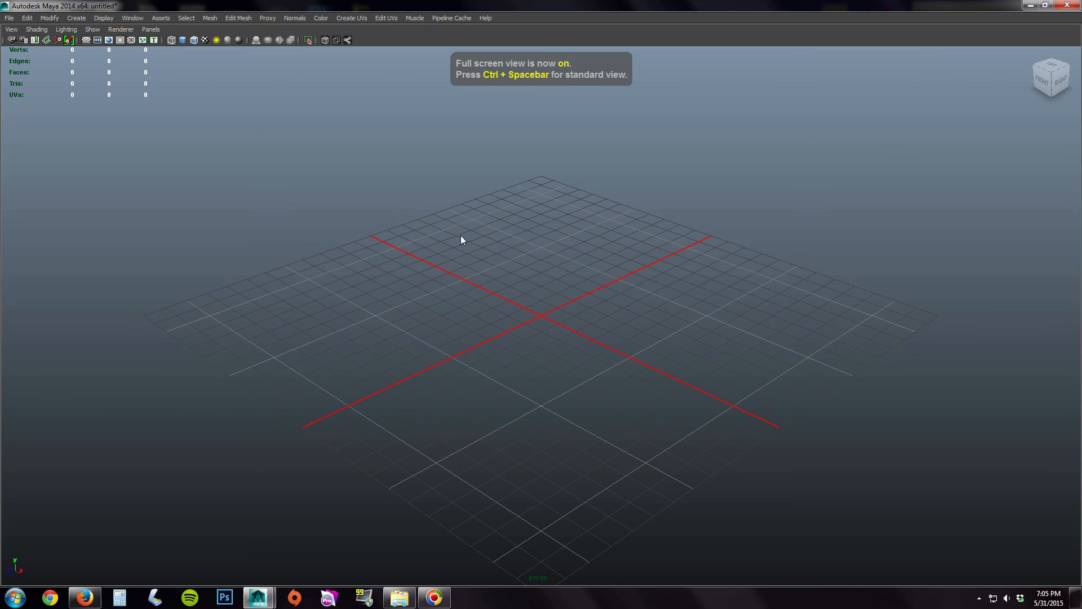
pyautogui.hotkey('ctrl', 'space')
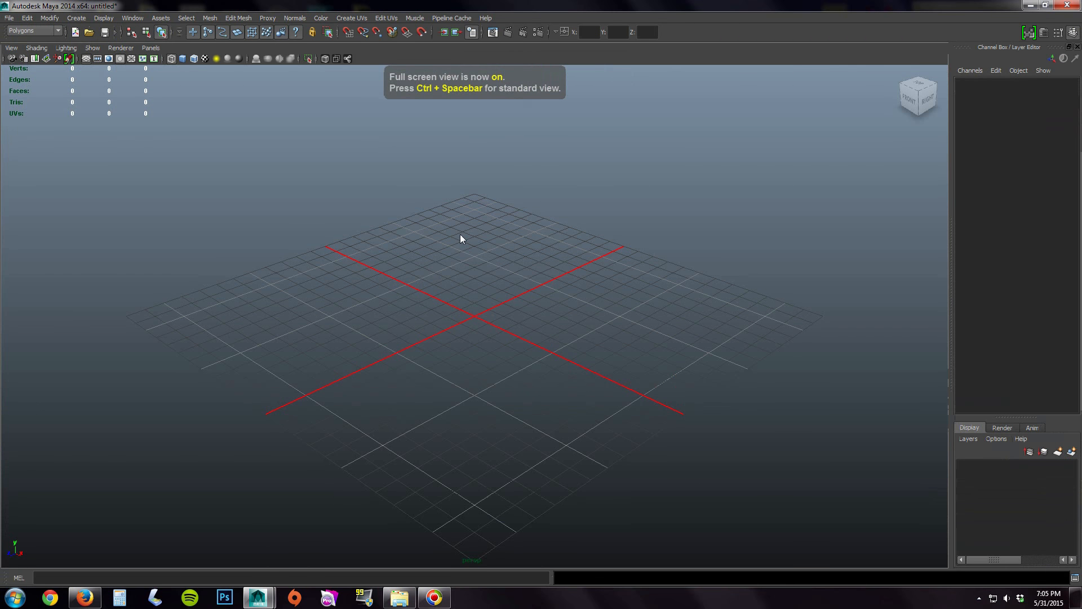
pyautogui.hotkey('ctrl', 'space')
pyautogui.hotkey('ctrl', 'space')
pyautogui.hotkey('ctrl', 'space')
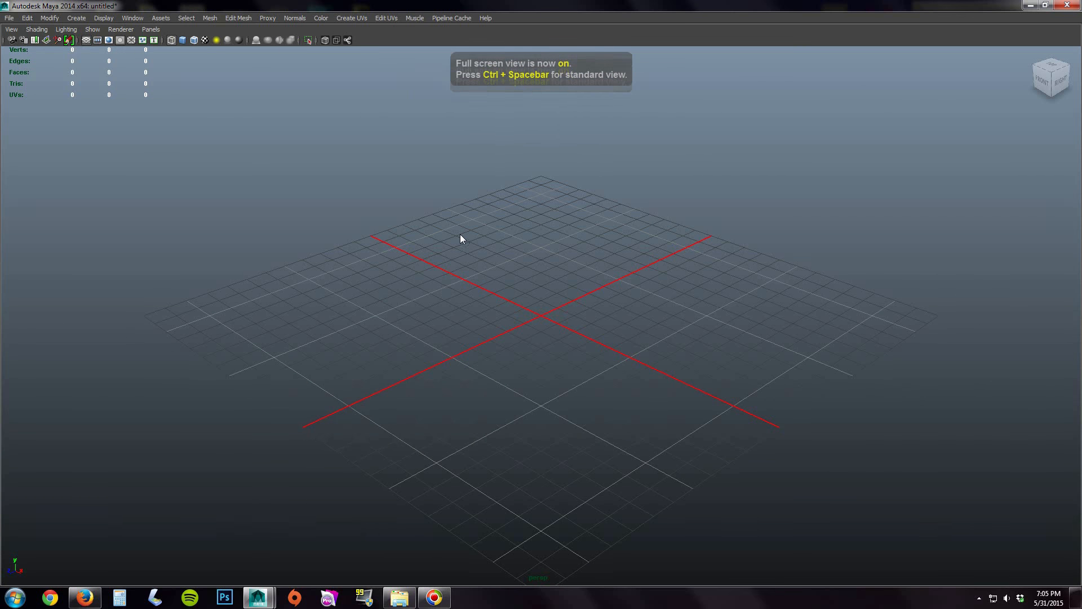
pyautogui.hotkey('ctrl', 'space')
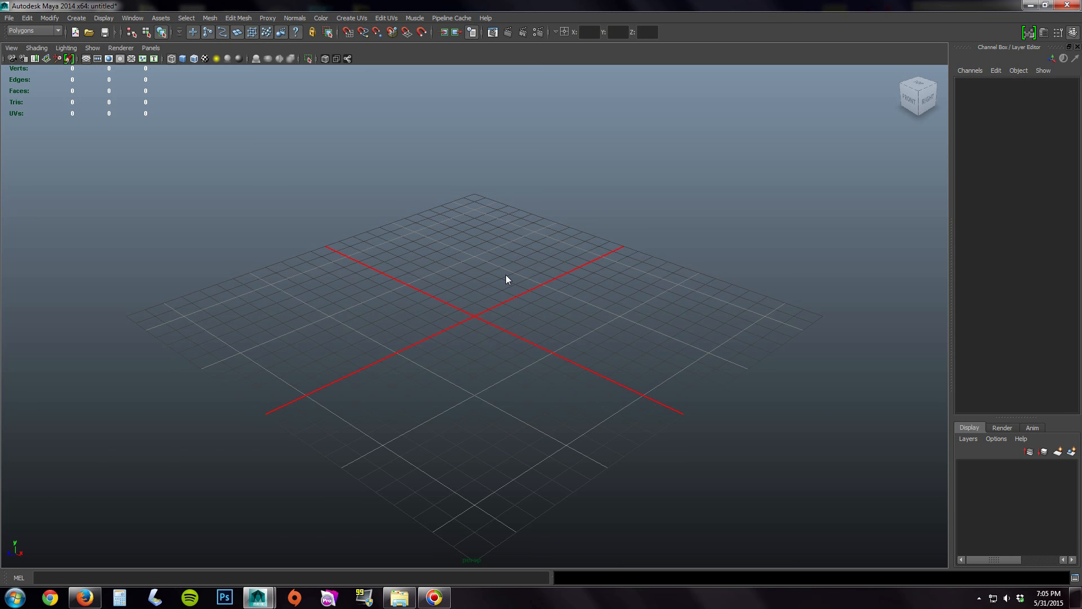
pyautogui.hotkey('ctrl', 'space')
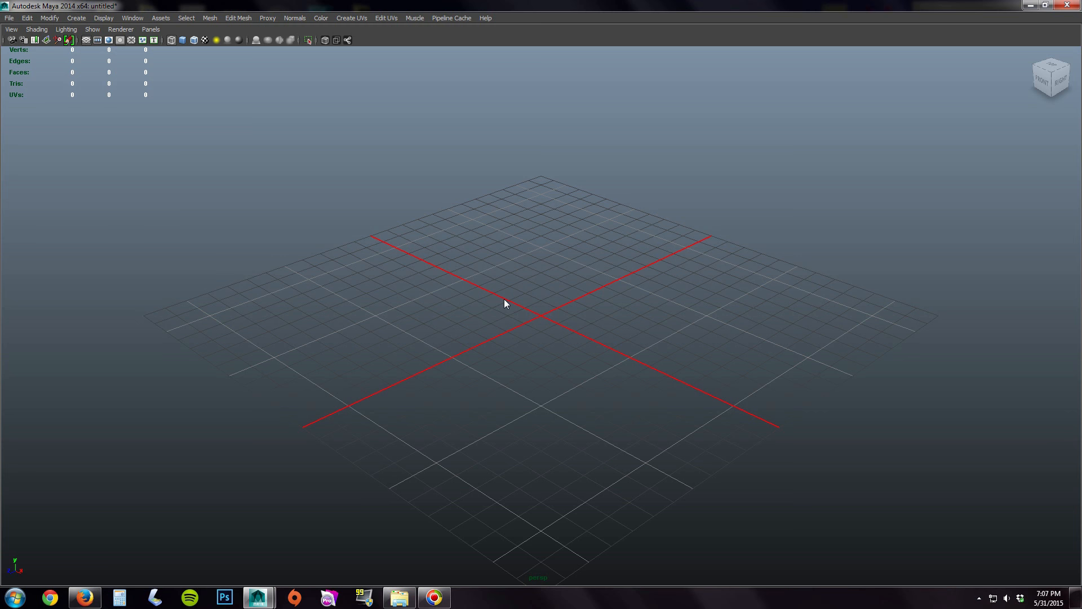
# Tear off the Edit Mesh menu from the hotbox, move it aside as a floating window, and close it.
pyautogui.press('space')
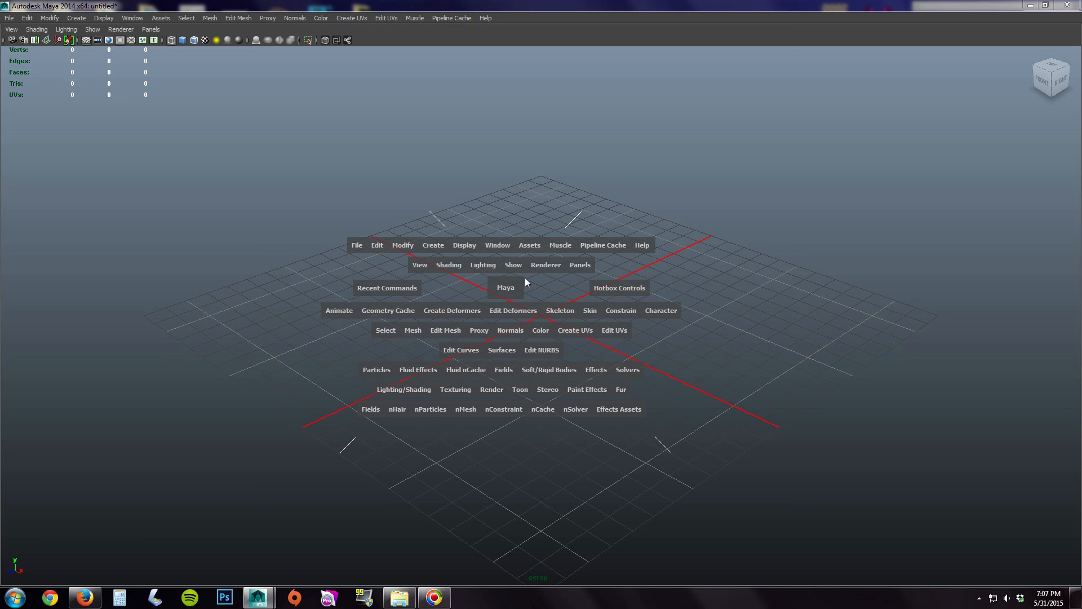
pyautogui.click(454, 332)
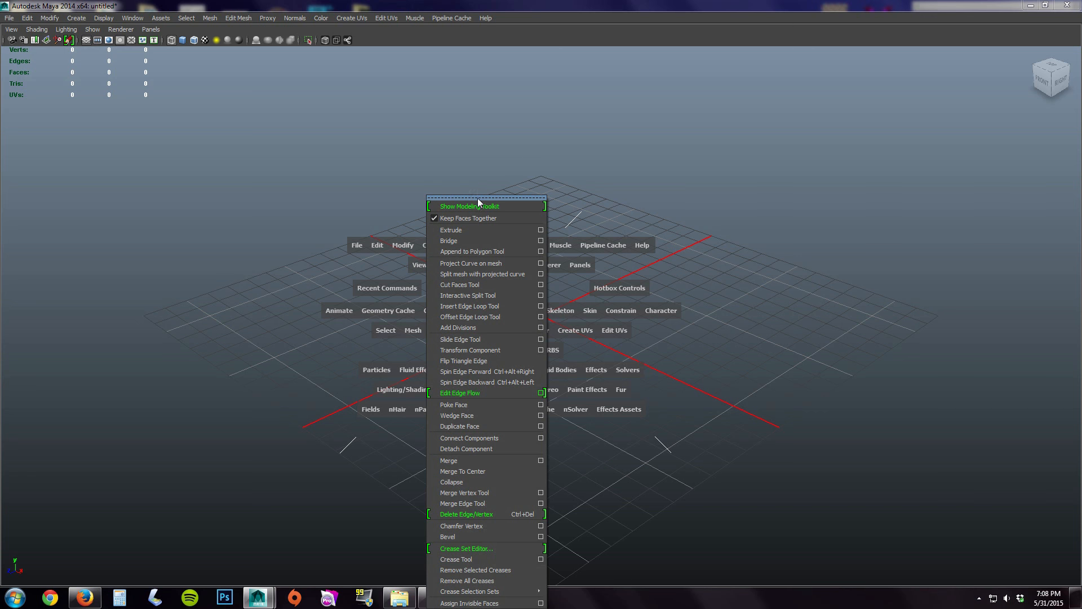
pyautogui.click(522, 197)
pyautogui.moveTo(524, 190); pyautogui.dragTo(873, 118)
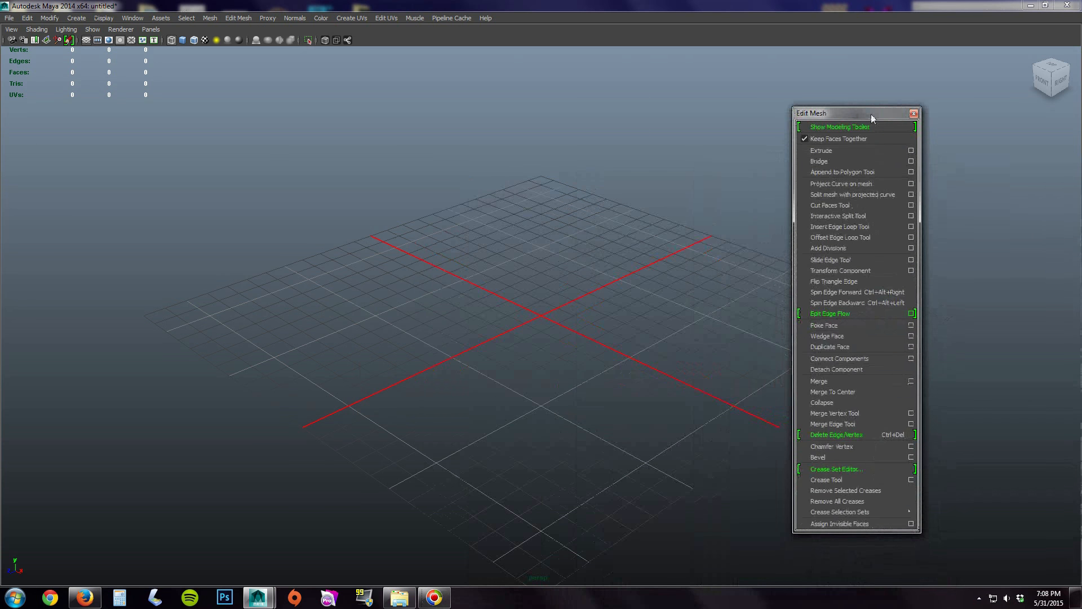
pyautogui.click(913, 114)
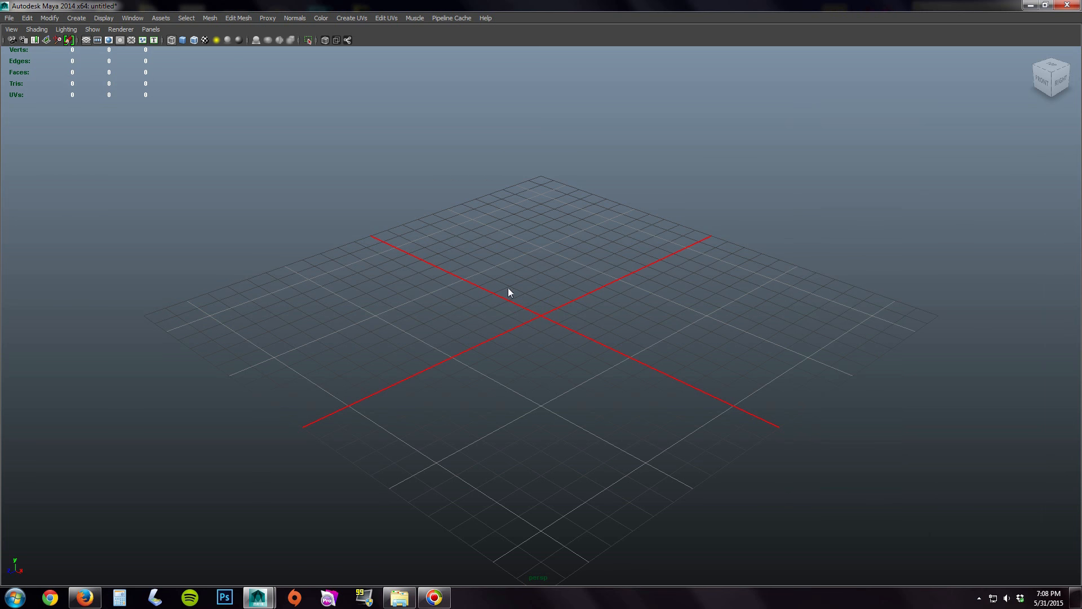
# Open the hotbox and examine the marking menu available in the zone above its menu rows.
pyautogui.press('space')
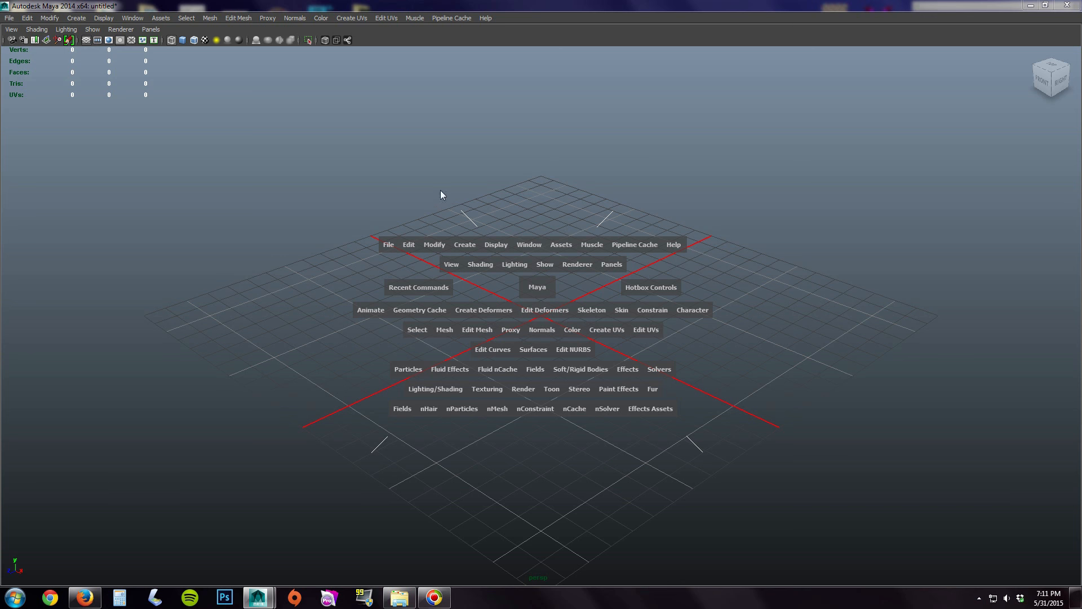
pyautogui.click(535, 173)
pyautogui.moveTo(536, 174)
pyautogui.mouseDown()
pyautogui.moveTo(561, 176)
pyautogui.moveTo(515, 150)
pyautogui.moveTo(489, 152)
pyautogui.moveTo(538, 195)
pyautogui.moveTo(586, 160)
pyautogui.moveTo(551, 145)
pyautogui.moveTo(552, 203)
pyautogui.moveTo(538, 147)
pyautogui.moveTo(535, 173)
pyautogui.mouseUp()
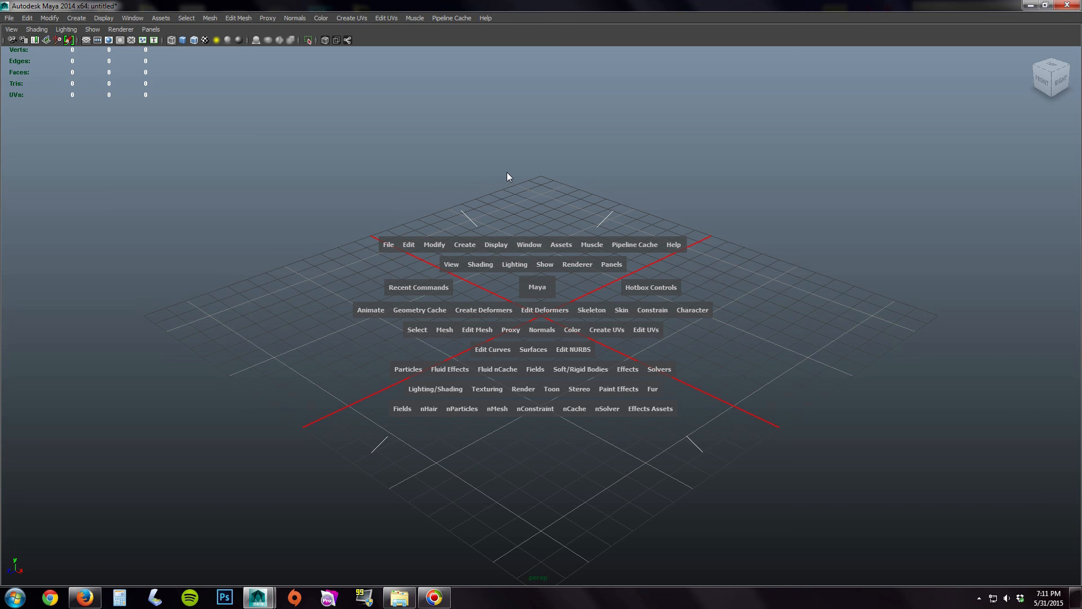
pyautogui.moveTo(519, 171)
pyautogui.mouseDown()
pyautogui.moveTo(545, 127)
pyautogui.moveTo(445, 172)
pyautogui.moveTo(590, 185)
pyautogui.moveTo(479, 133)
pyautogui.moveTo(535, 207)
pyautogui.moveTo(558, 148)
pyautogui.moveTo(434, 158)
pyautogui.moveTo(518, 173)
pyautogui.mouseUp()
pyautogui.moveTo(398, 62); pyautogui.dragTo(397, 62)
pyautogui.moveTo(623, 107); pyautogui.dragTo(623, 107)
pyautogui.moveTo(515, 274); pyautogui.dragTo(528, 274)
pyautogui.click(582, 83)
# Show and hide the Time Slider with the hotbox's interface-element marking menu, and look through the hotbox's Display menu.
pyautogui.click(793, 301)
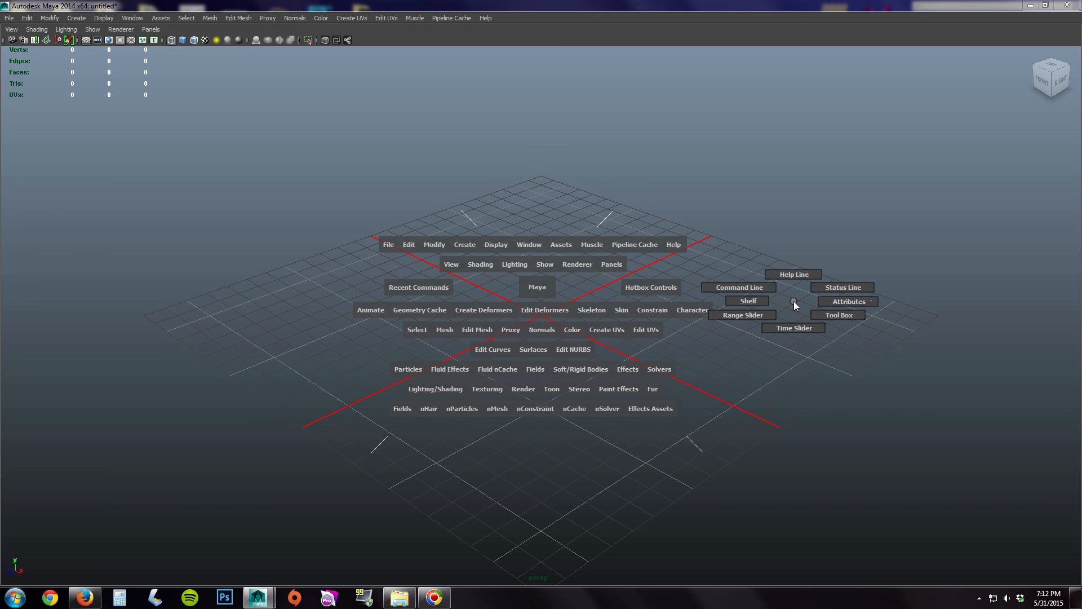
pyautogui.moveTo(793, 301); pyautogui.dragTo(799, 327)
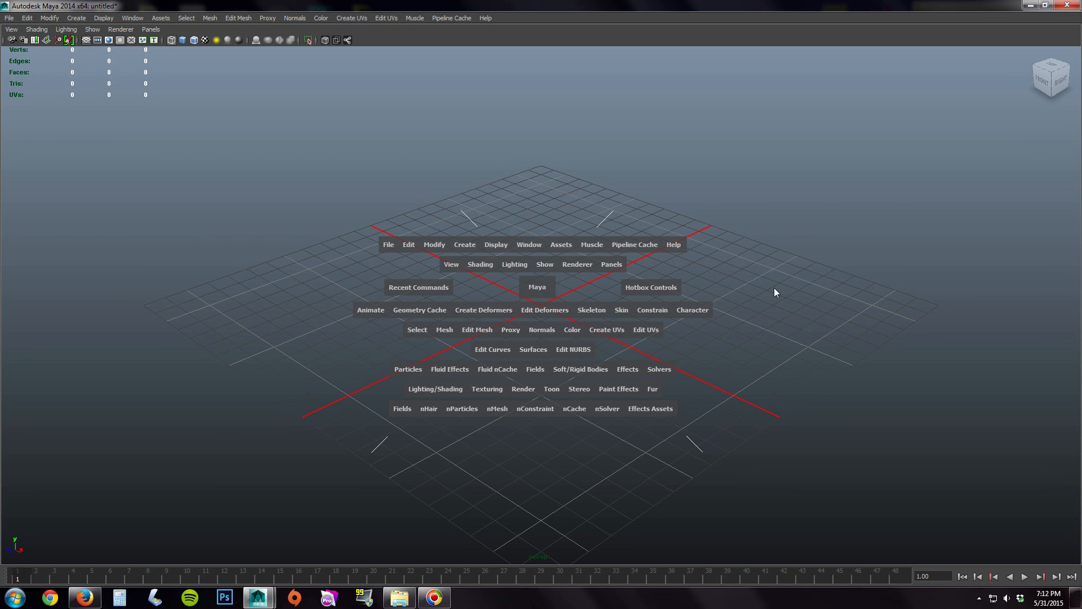
pyautogui.moveTo(774, 291); pyautogui.dragTo(780, 259)
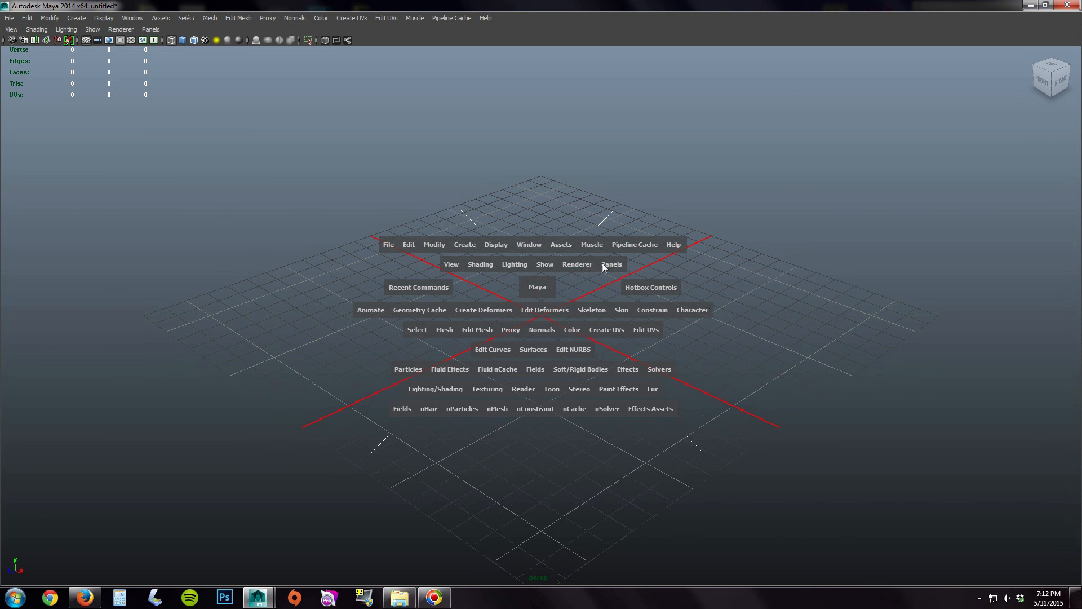
pyautogui.moveTo(494, 244); pyautogui.dragTo(820, 285)
# Replace the viewport with the Outliner from the hotbox's lower zone, and return to Perspective View through the Maya marking menu.
pyautogui.moveTo(544, 488); pyautogui.dragTo(542, 464)
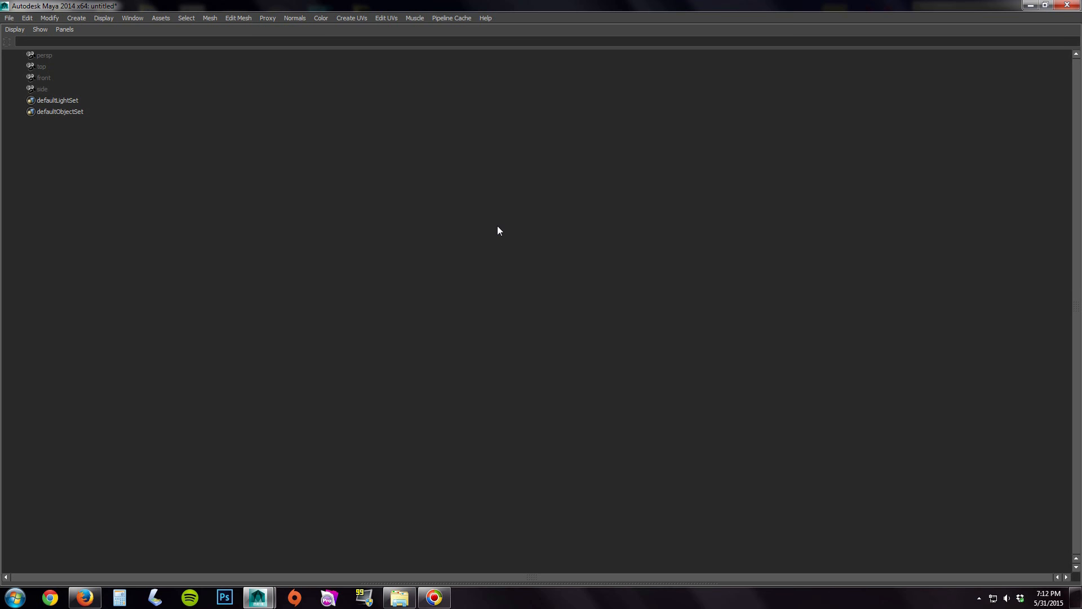
pyautogui.press('space')
pyautogui.press('space')
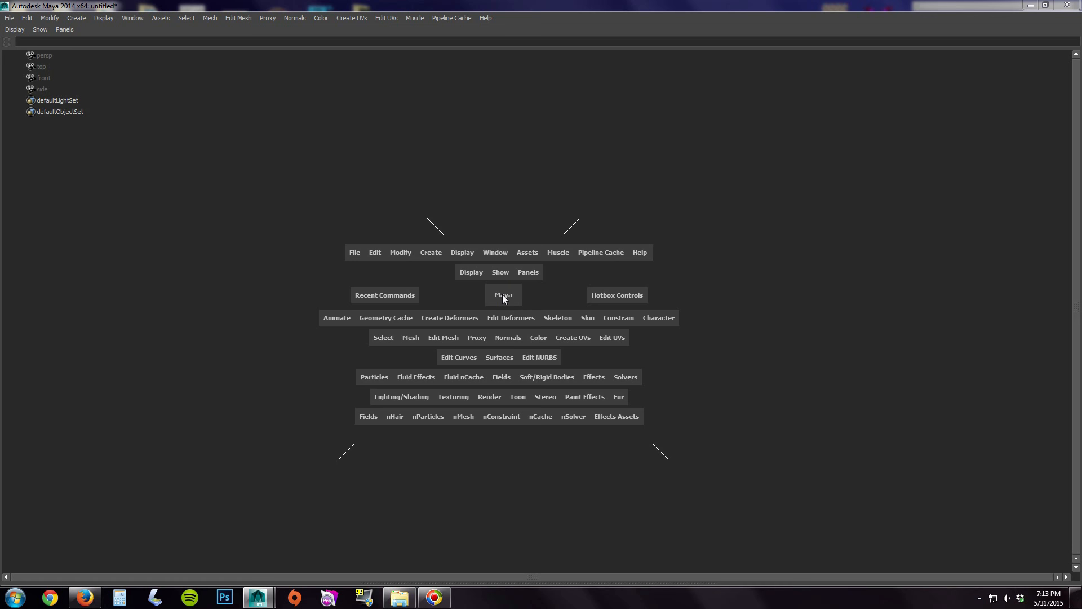
pyautogui.click(502, 294)
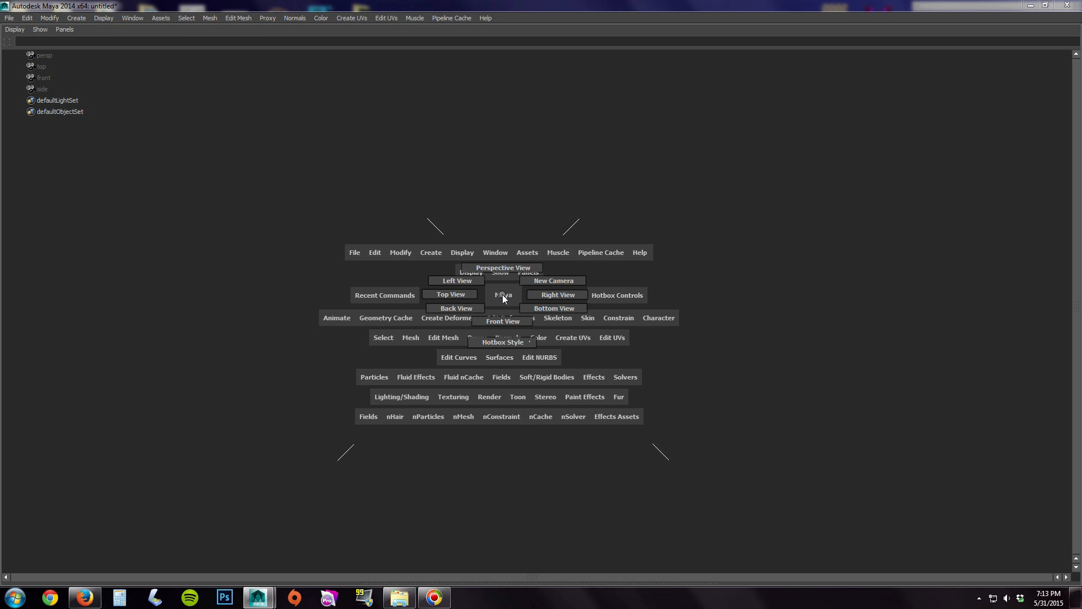
pyautogui.moveTo(502, 295)
pyautogui.mouseDown()
pyautogui.moveTo(502, 269)
pyautogui.moveTo(465, 278)
pyautogui.moveTo(483, 318)
pyautogui.moveTo(516, 307)
pyautogui.moveTo(515, 284)
pyautogui.moveTo(501, 278)
pyautogui.moveTo(485, 307)
pyautogui.moveTo(502, 305)
pyautogui.moveTo(505, 271)
pyautogui.moveTo(494, 136)
pyautogui.moveTo(452, 100)
pyautogui.moveTo(100, 193)
pyautogui.moveTo(108, 151)
pyautogui.moveTo(443, 200)
pyautogui.moveTo(494, 259)
pyautogui.moveTo(505, 293)
pyautogui.mouseUp()
pyautogui.moveTo(506, 295); pyautogui.dragTo(499, 267)
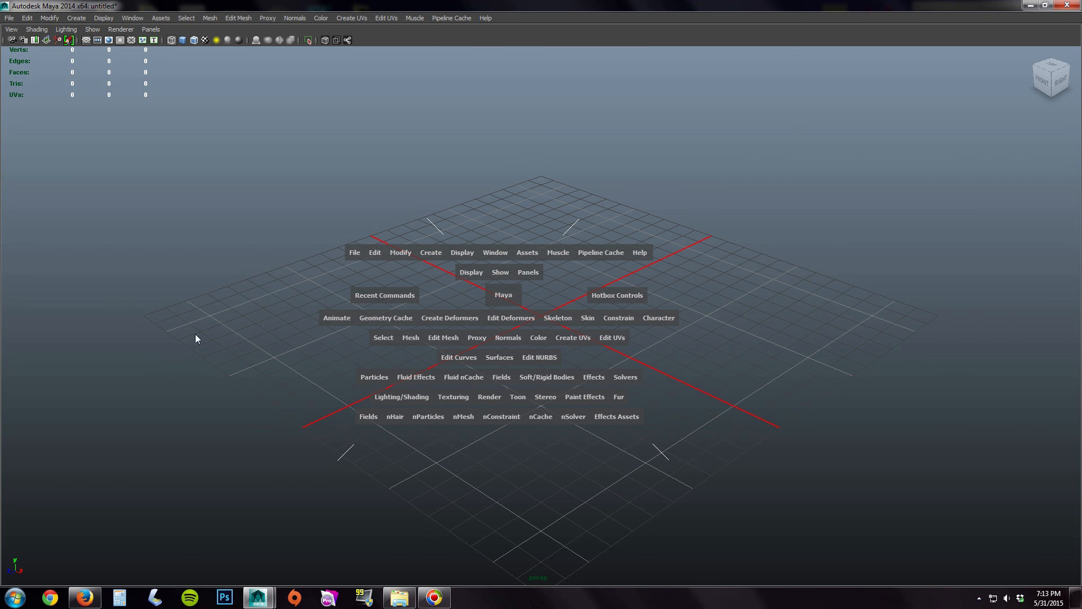
# Bring up the hotbox's selection mask marking menu and examine its mask options.
pyautogui.moveTo(217, 322); pyautogui.dragTo(271, 337)
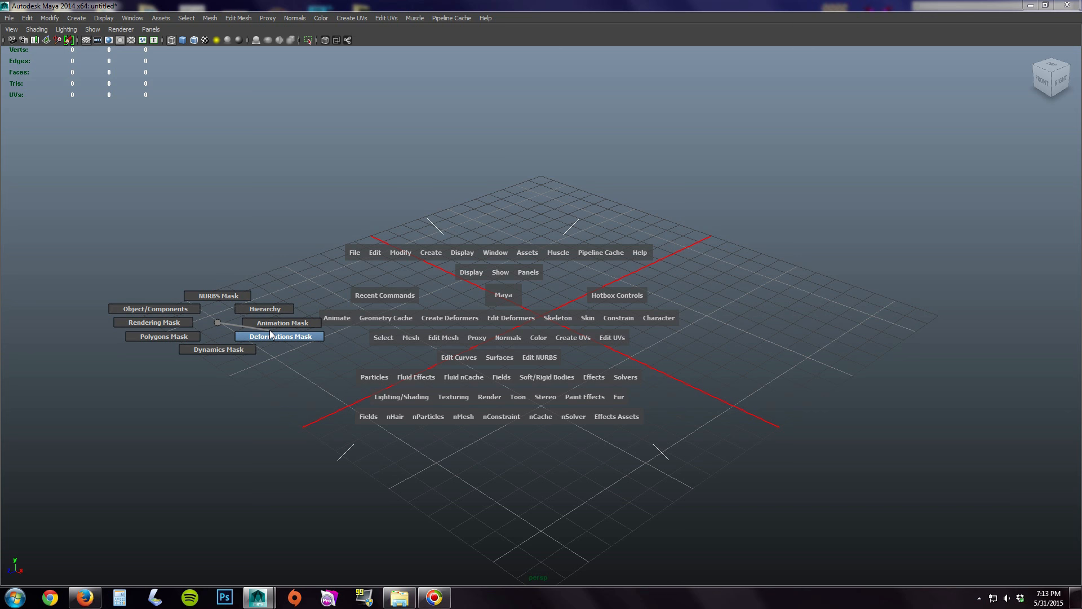
pyautogui.moveTo(270, 333); pyautogui.dragTo(218, 325)
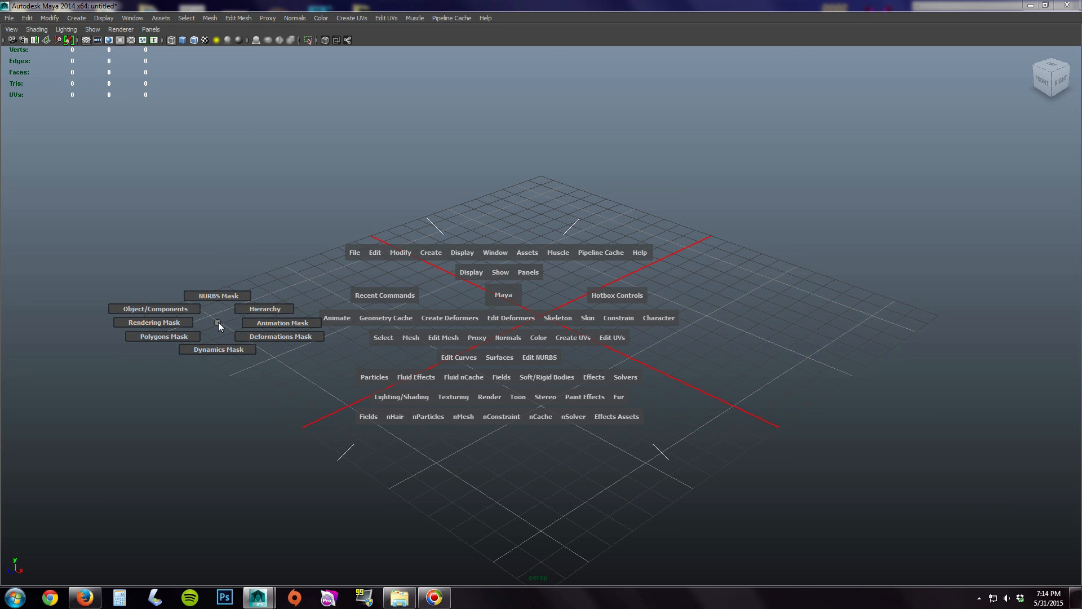